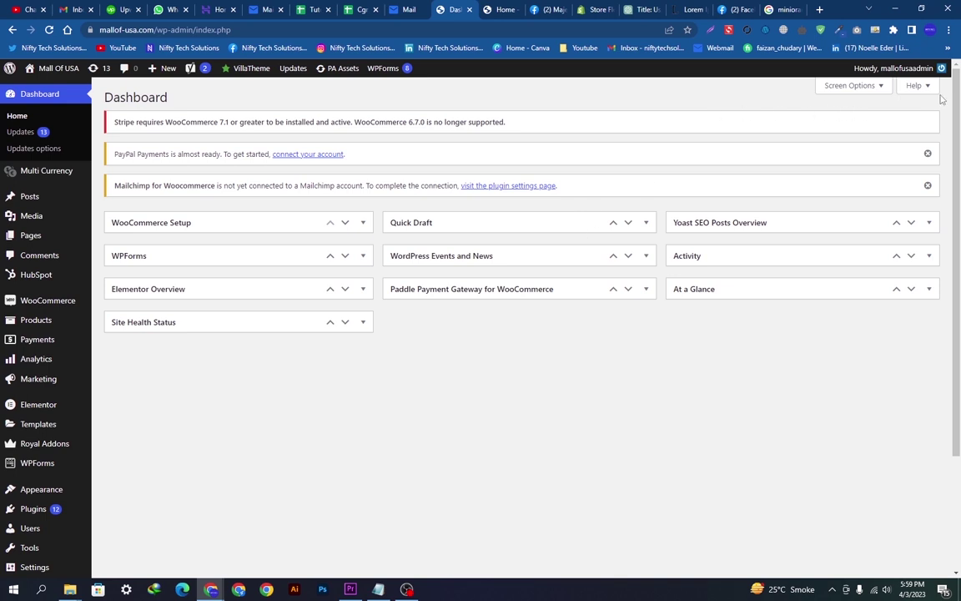
# Search the plugin directory for 'cartflows' and activate WooCommerce Checkout & Funnel Builder by CartFlows.
pyautogui.moveTo(956, 111); pyautogui.dragTo(956, 233)
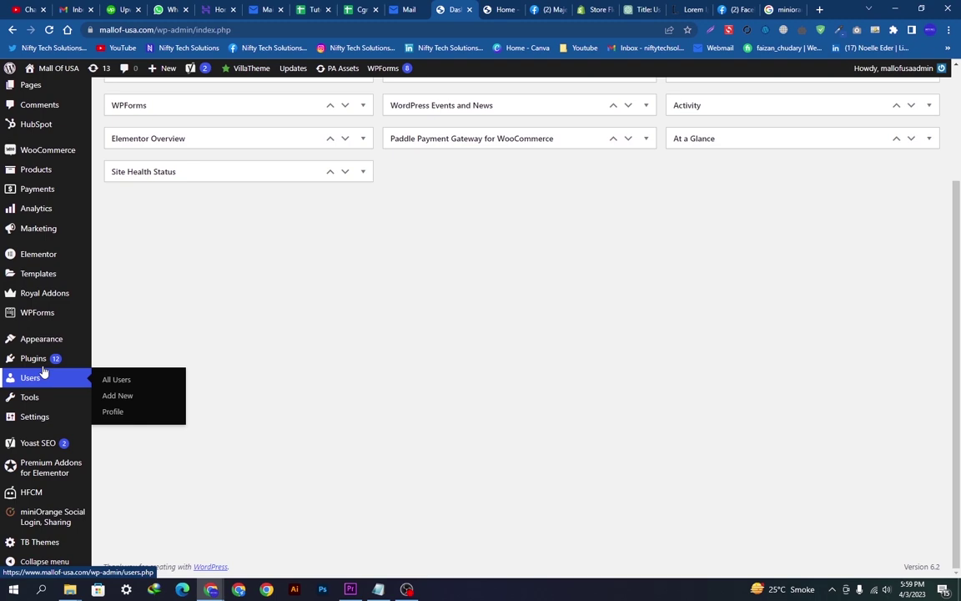
pyautogui.moveTo(99, 369)
pyautogui.click(125, 378)
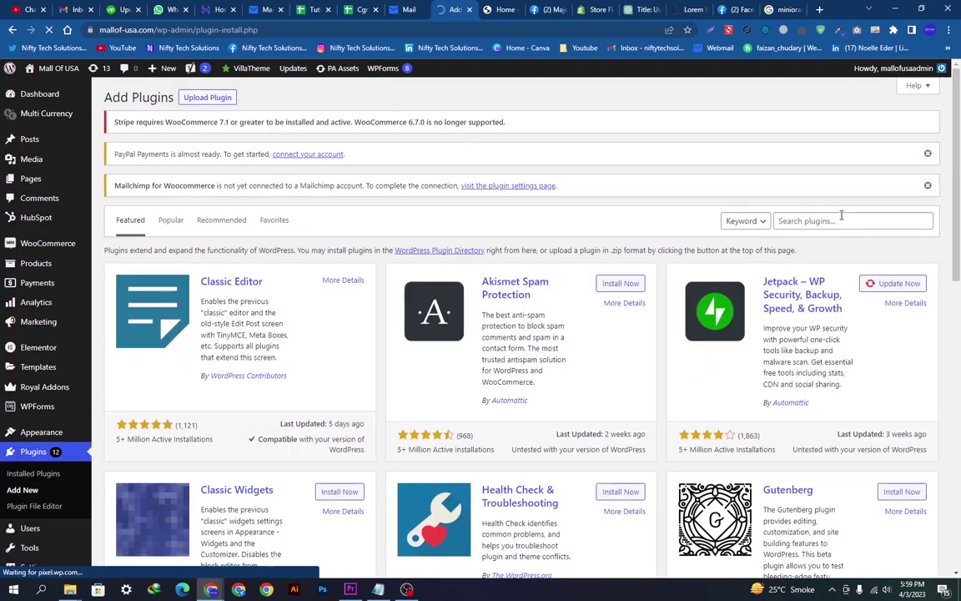
pyautogui.click(841, 217)
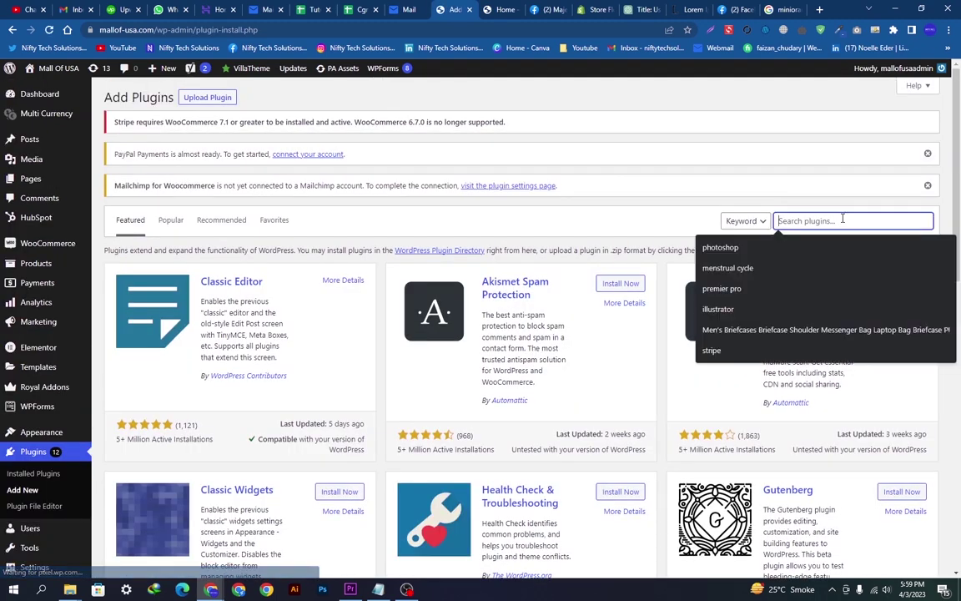
pyautogui.write('cartflows')
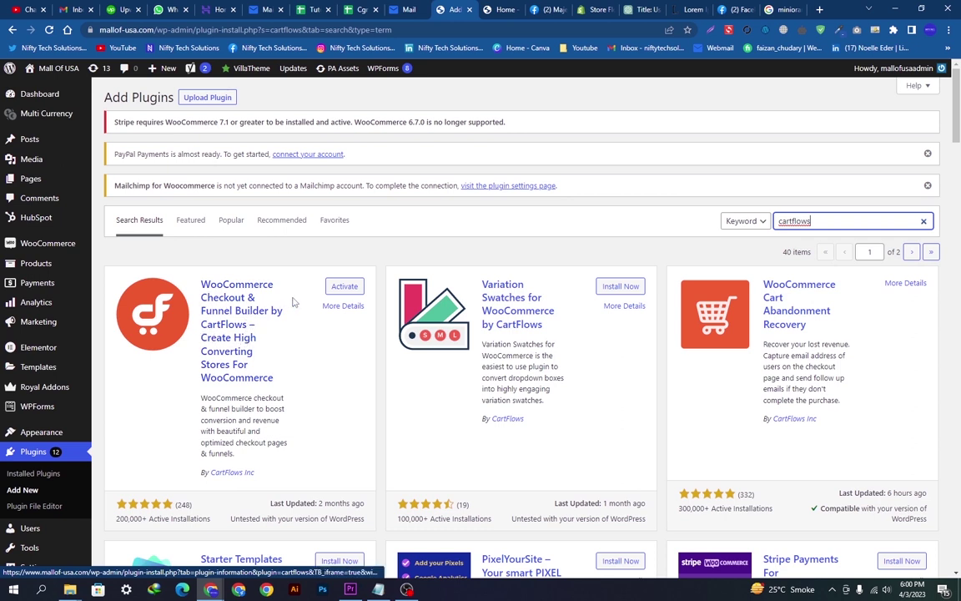
pyautogui.click(340, 288)
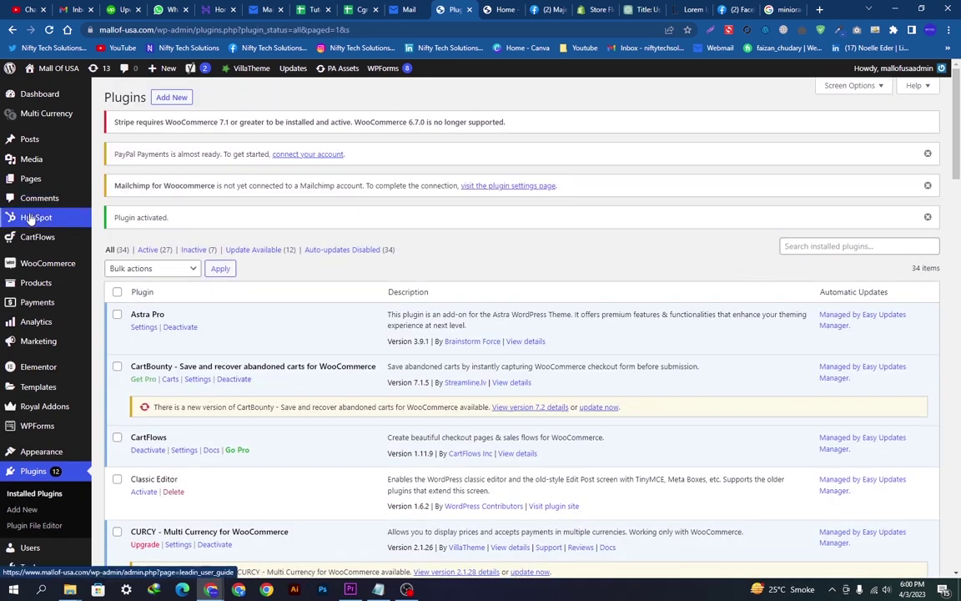
# Delete the existing CartFlows Store Checkout flow from its Flow Status menu and confirm.
pyautogui.moveTo(28, 243)
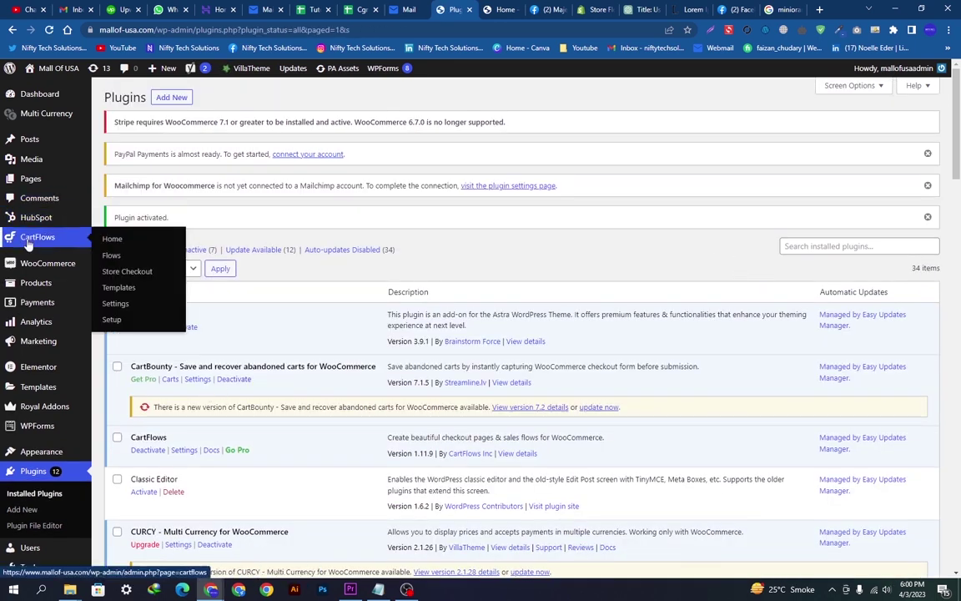
pyautogui.click(108, 241)
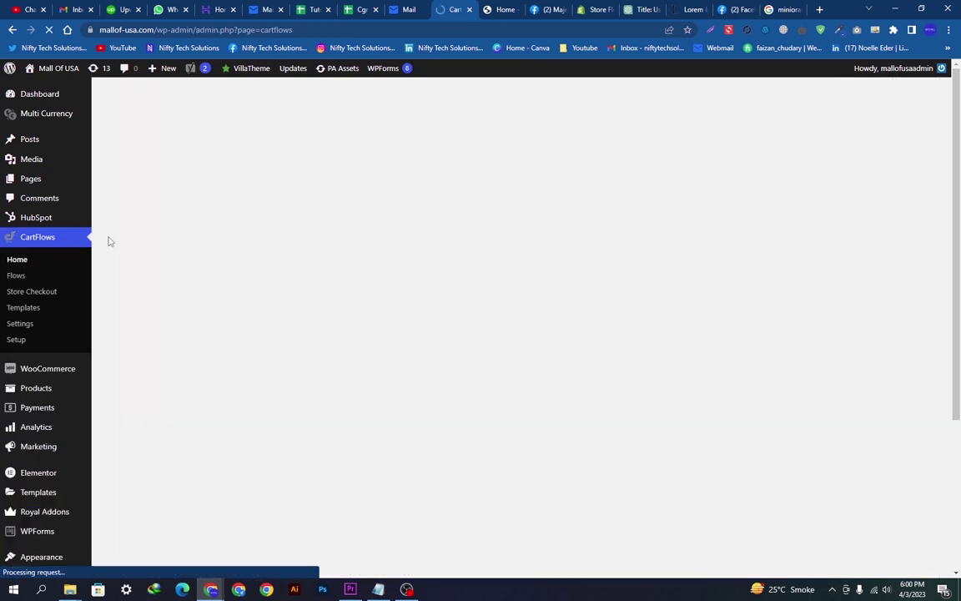
pyautogui.click(43, 293)
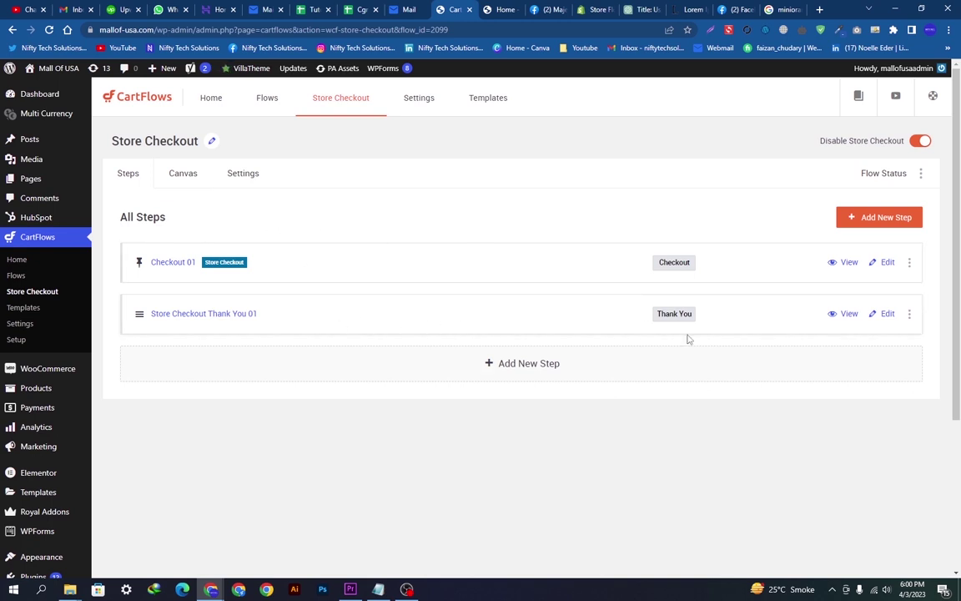
pyautogui.click(922, 176)
pyautogui.click(866, 219)
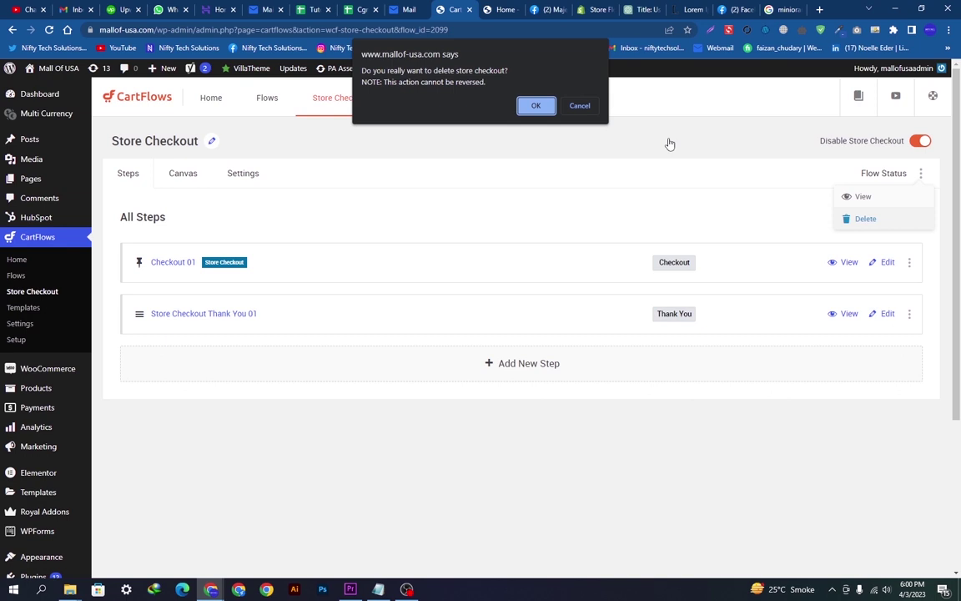
pyautogui.click(537, 106)
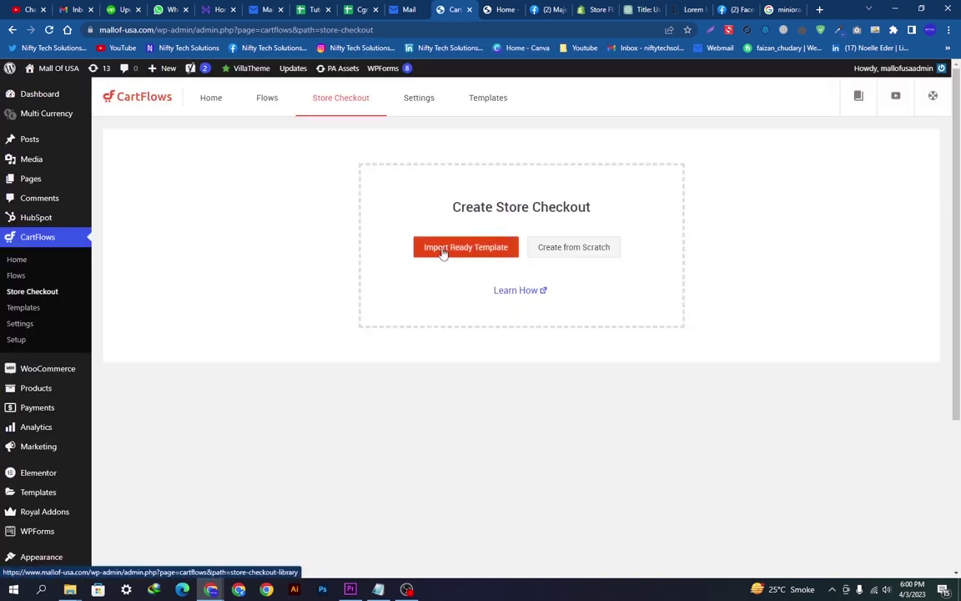
# Browse the ready-made store checkout templates and inspect the Store Checkout 04 steps.
pyautogui.click(442, 255)
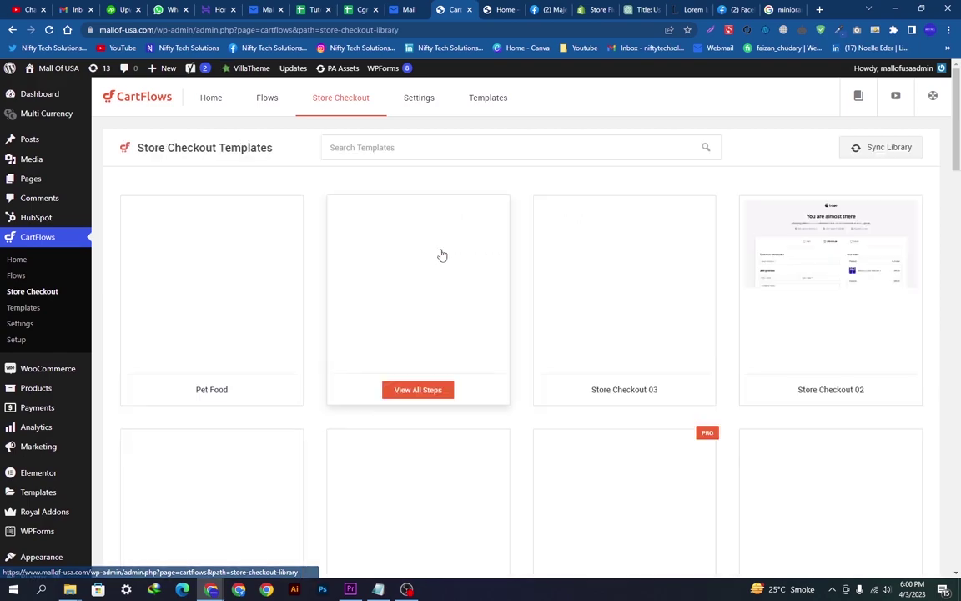
pyautogui.moveTo(951, 144); pyautogui.dragTo(937, 195)
pyautogui.scroll(3, 936, 190)
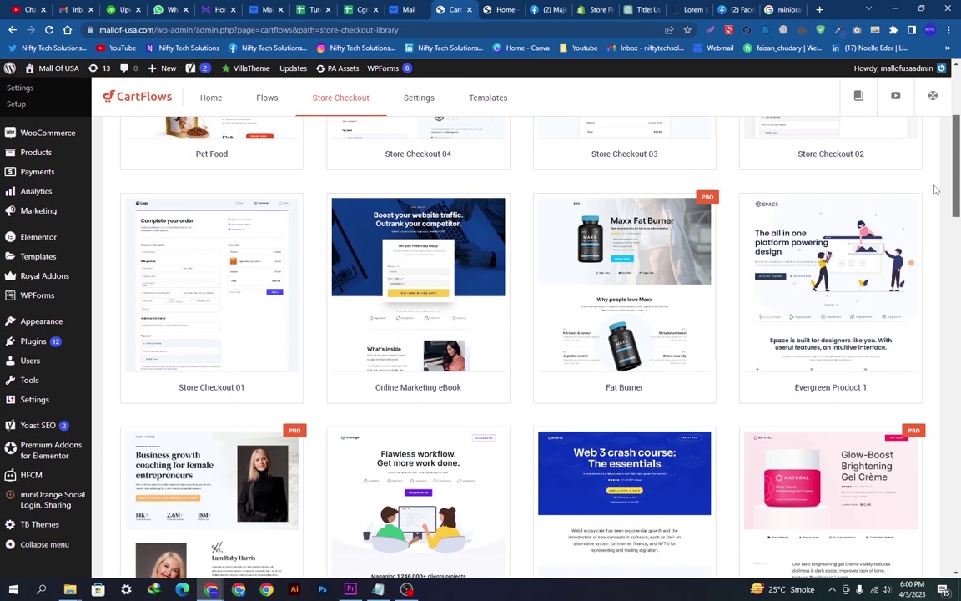
pyautogui.scroll(1, 933, 161)
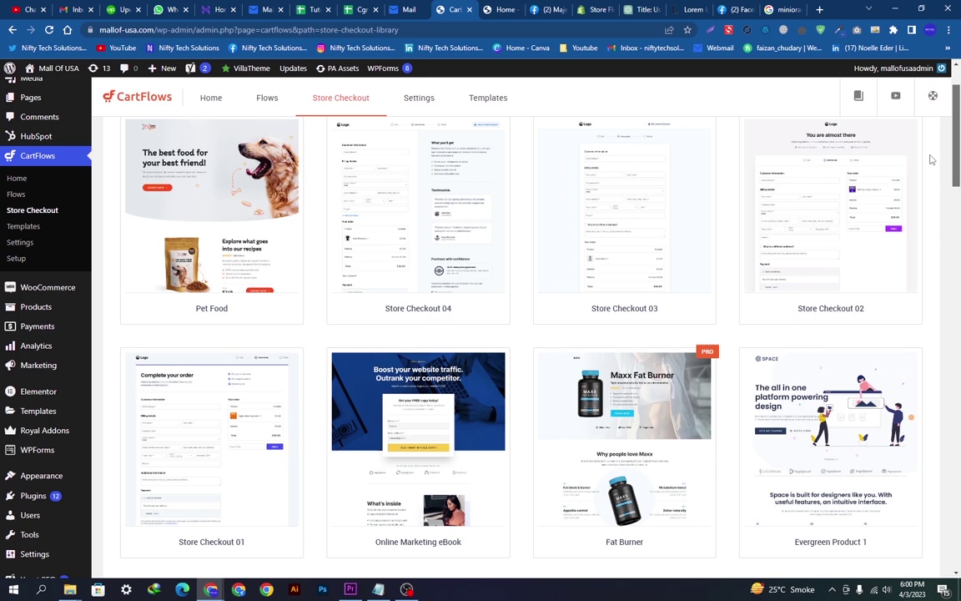
pyautogui.scroll(-1, 928, 154)
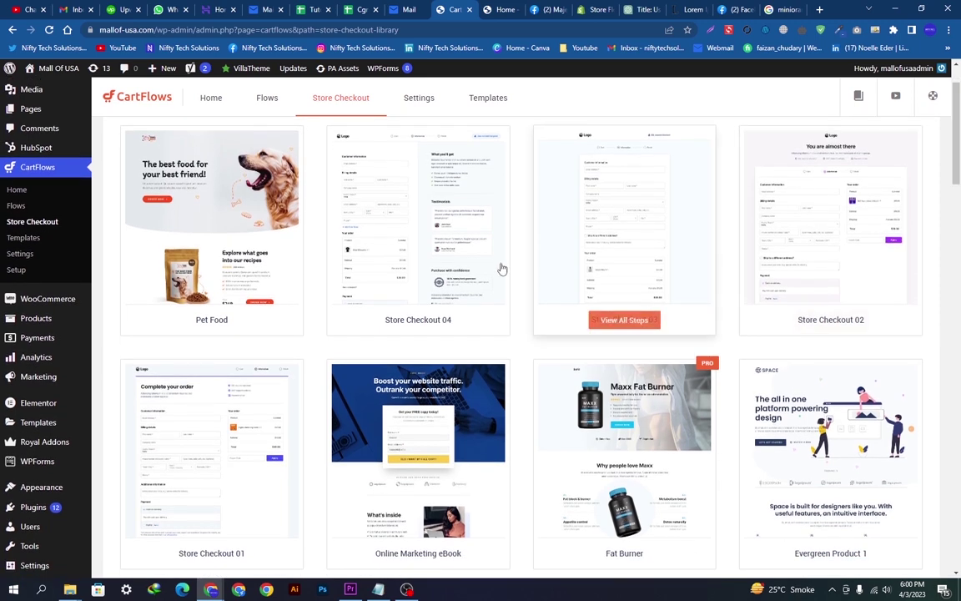
pyautogui.moveTo(409, 243)
pyautogui.click(411, 322)
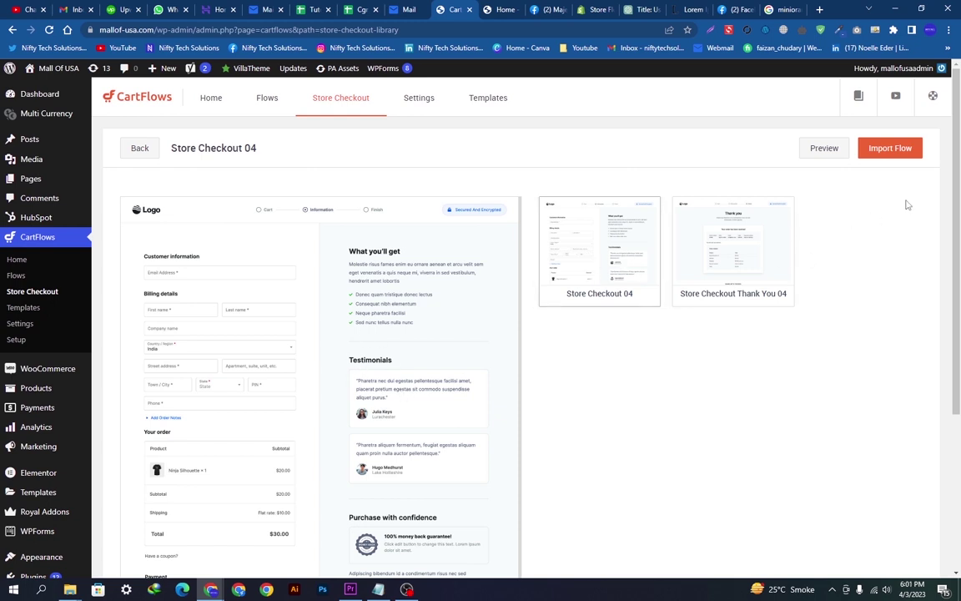
pyautogui.scroll(-5, 907, 204)
pyautogui.scroll(4, 583, 192)
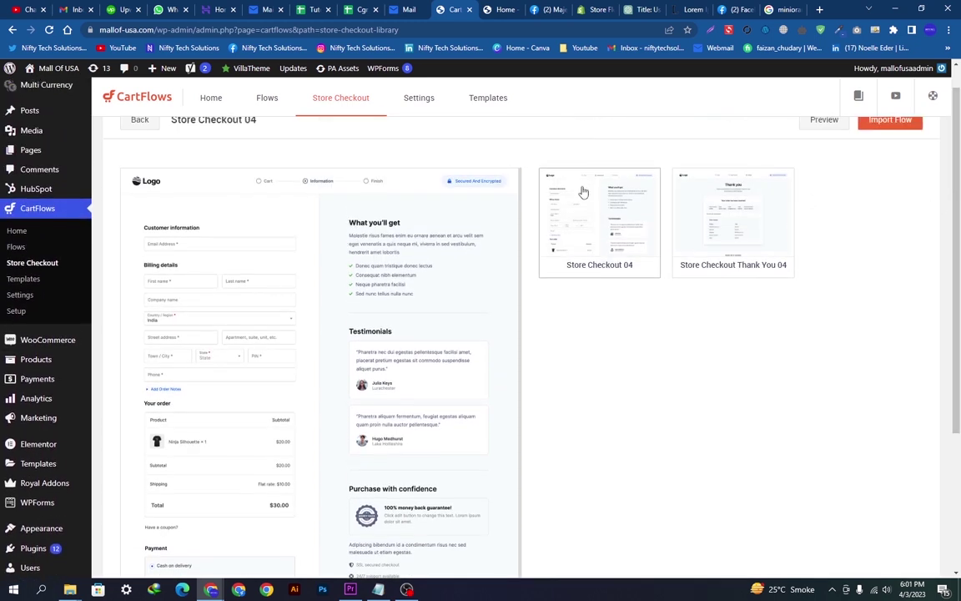
pyautogui.scroll(1, 584, 209)
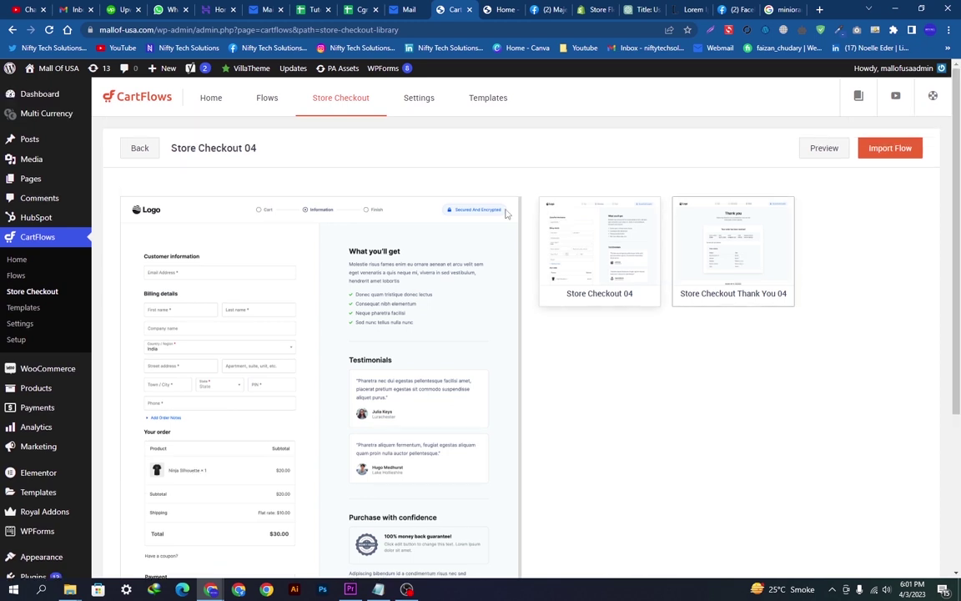
pyautogui.click(140, 160)
# Review Store Checkout 03's steps, preview its Thank You 03 page, and import the flow.
pyautogui.moveTo(659, 339)
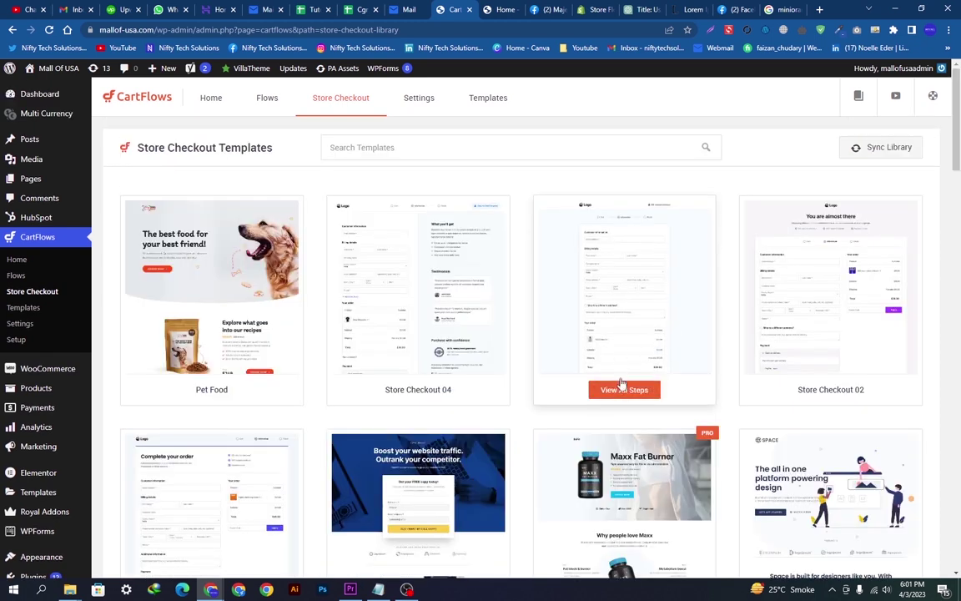
pyautogui.click(622, 389)
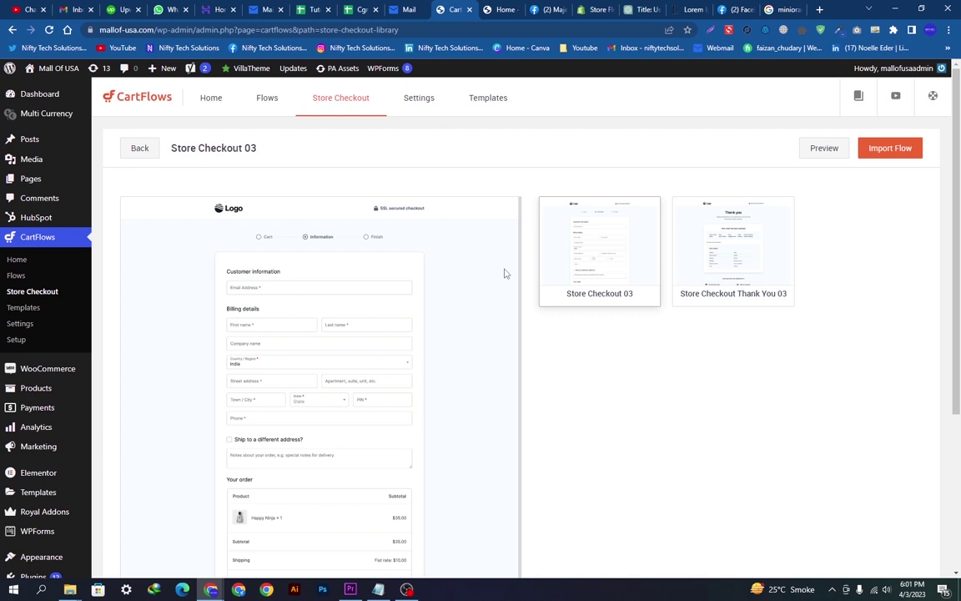
pyautogui.scroll(-3, 935, 267)
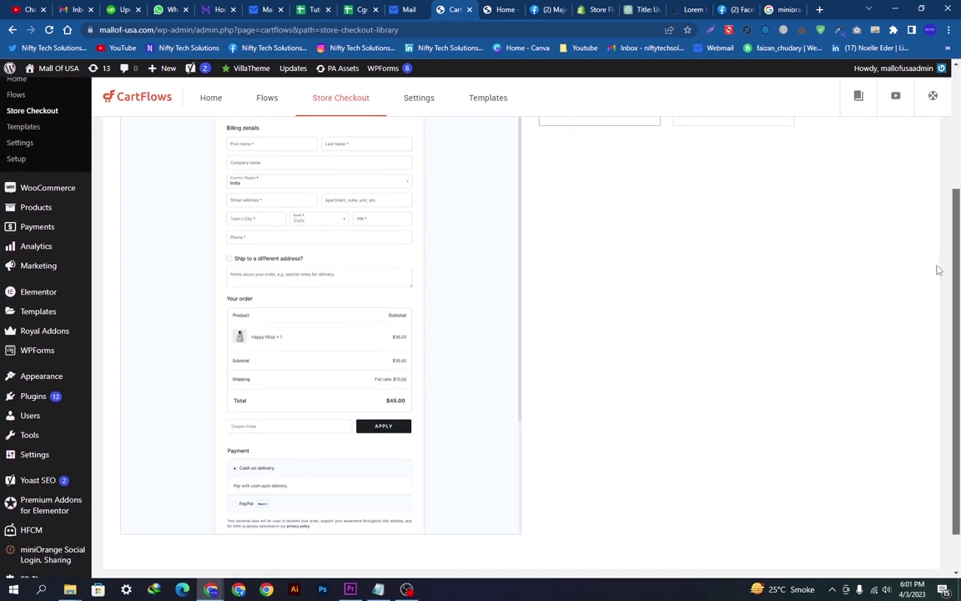
pyautogui.scroll(2, 922, 176)
pyautogui.click(733, 217)
pyautogui.scroll(1, 734, 217)
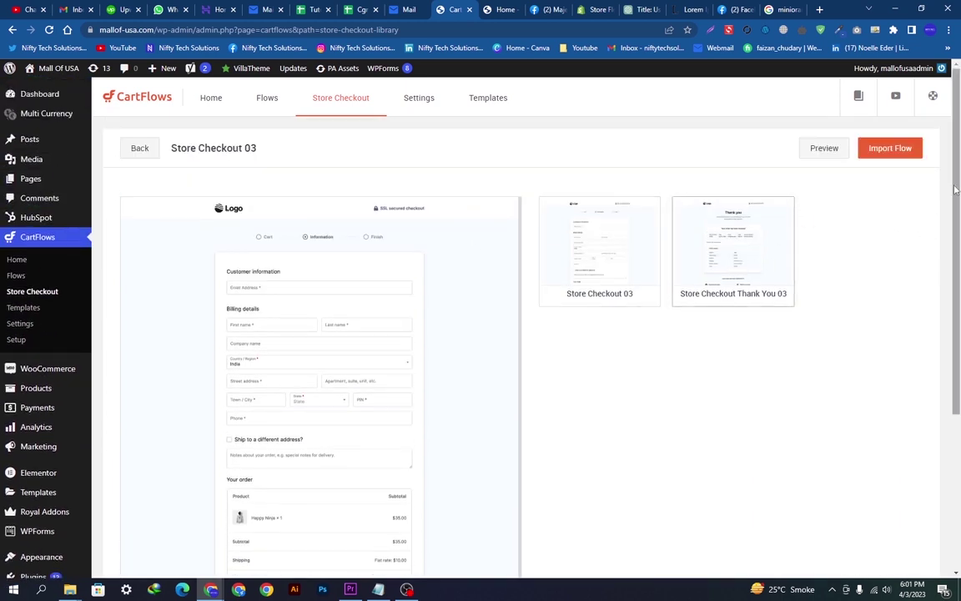
pyautogui.click(879, 158)
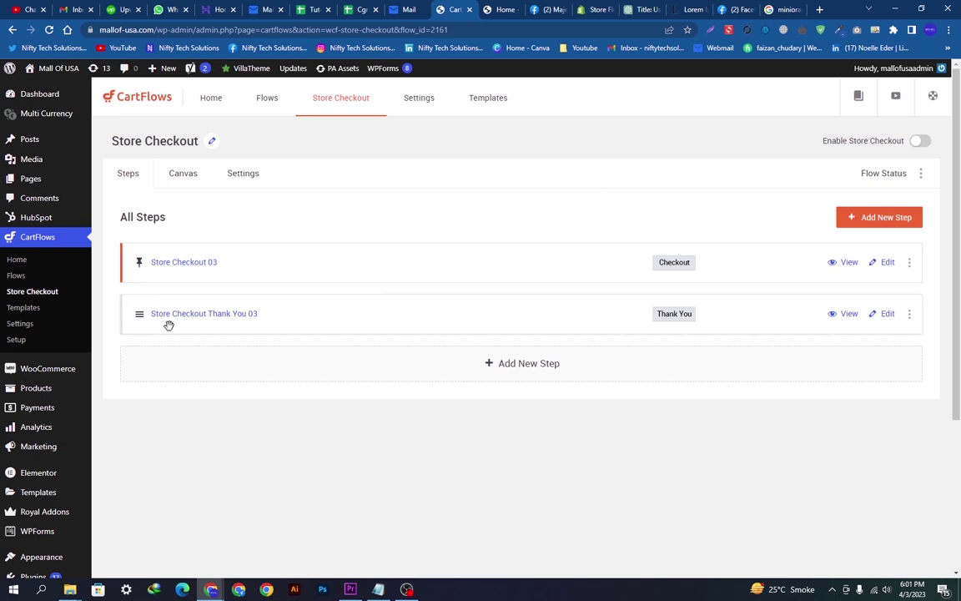
# Open the live Store Checkout 03 checkout page in a new tab from its View link.
pyautogui.rightClick(847, 265)
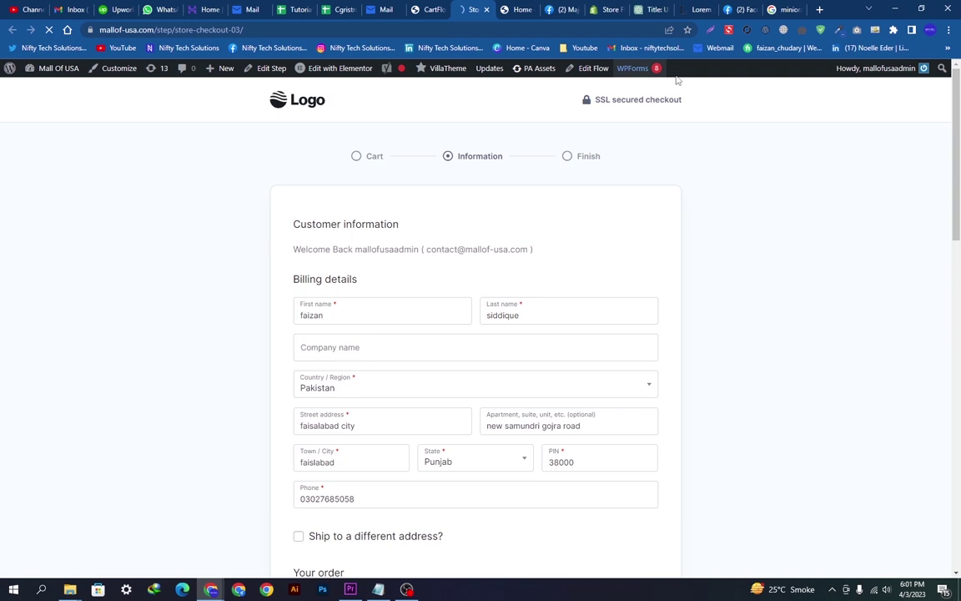
# Scroll through the live Store Checkout 03 page, then return to the CartFlows tab.
pyautogui.scroll(-5, 939, 192)
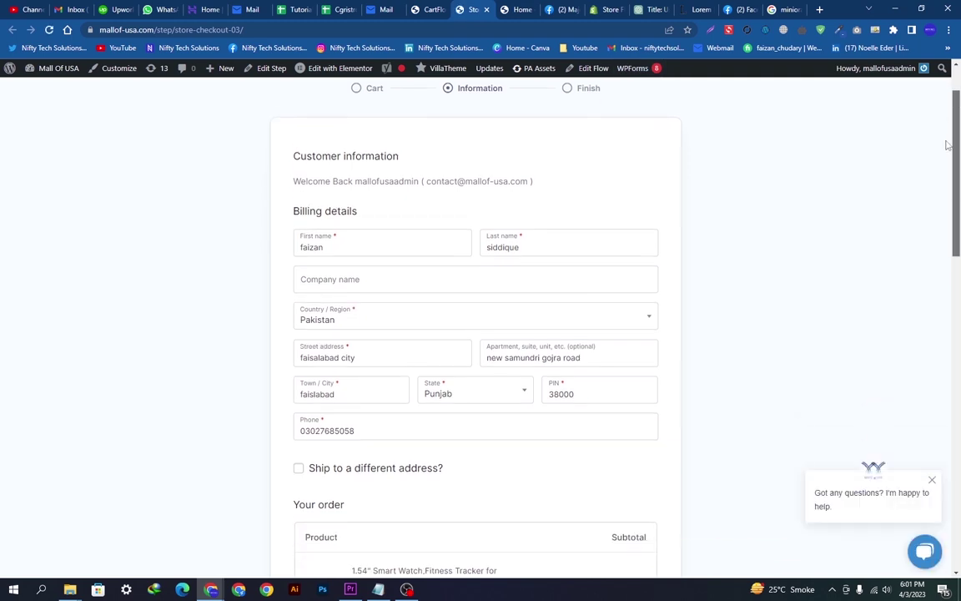
pyautogui.scroll(-7, 934, 263)
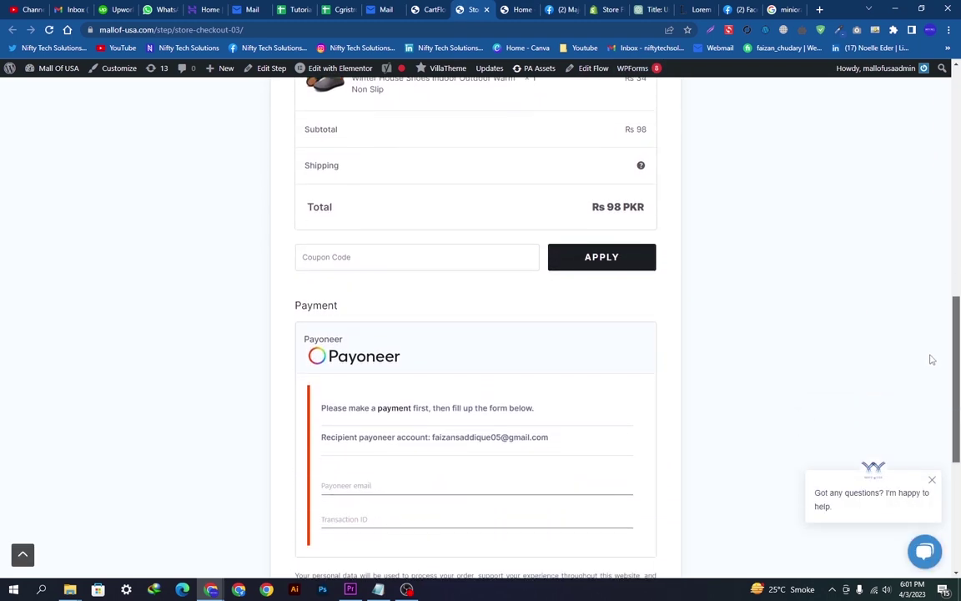
pyautogui.scroll(-1, 938, 439)
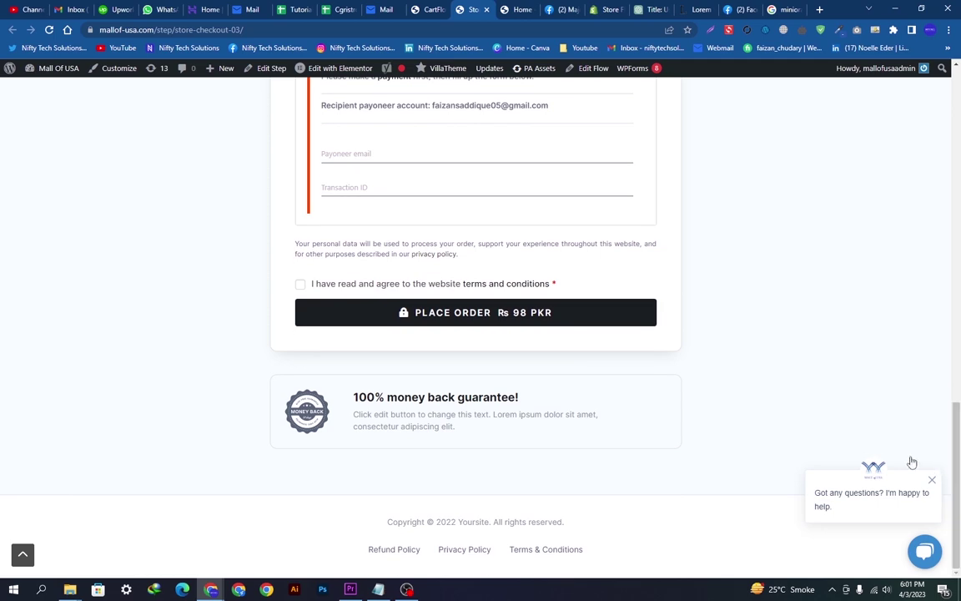
pyautogui.moveTo(527, 409); pyautogui.dragTo(305, 409)
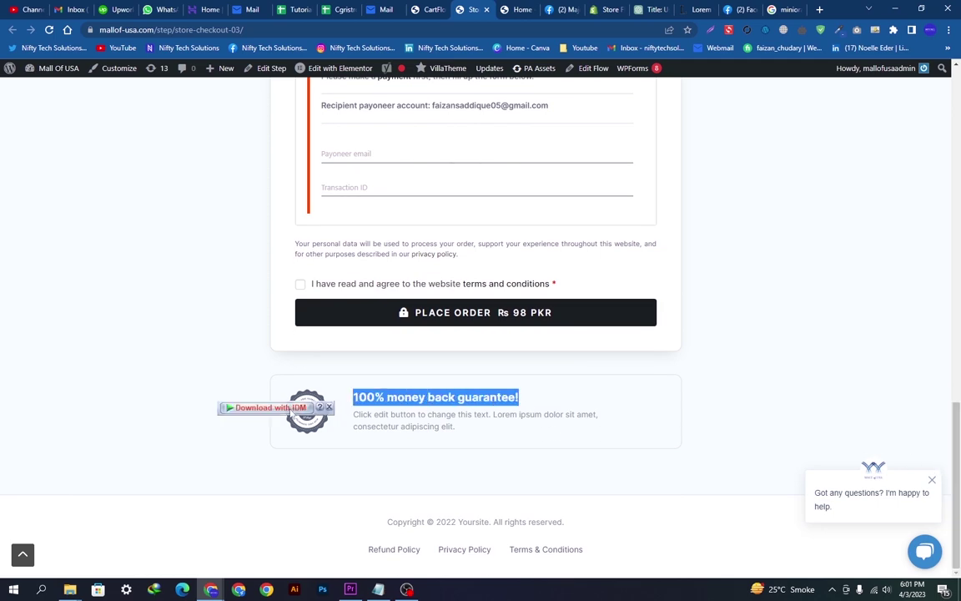
pyautogui.moveTo(434, 397); pyautogui.dragTo(699, 432)
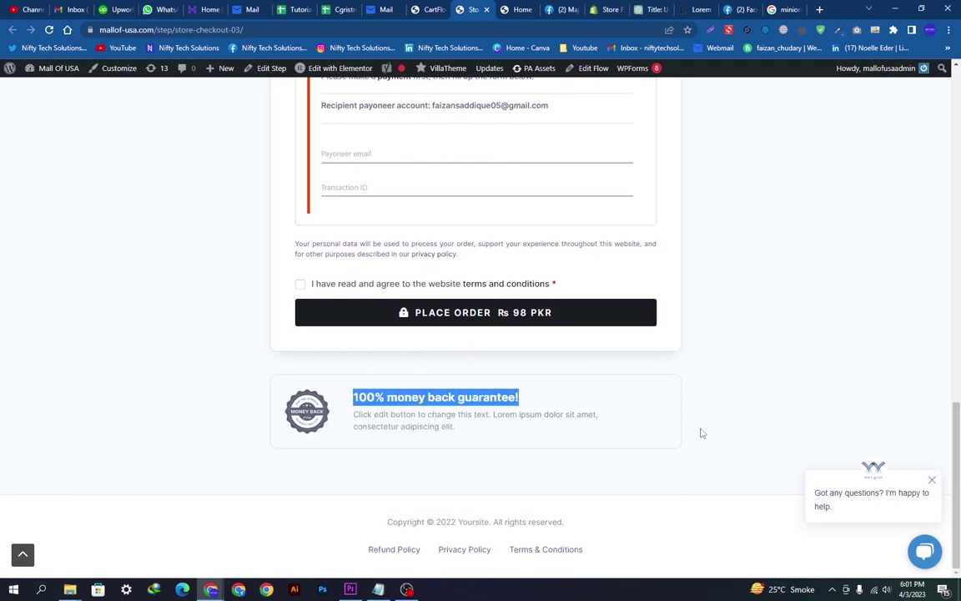
pyautogui.press('Home')
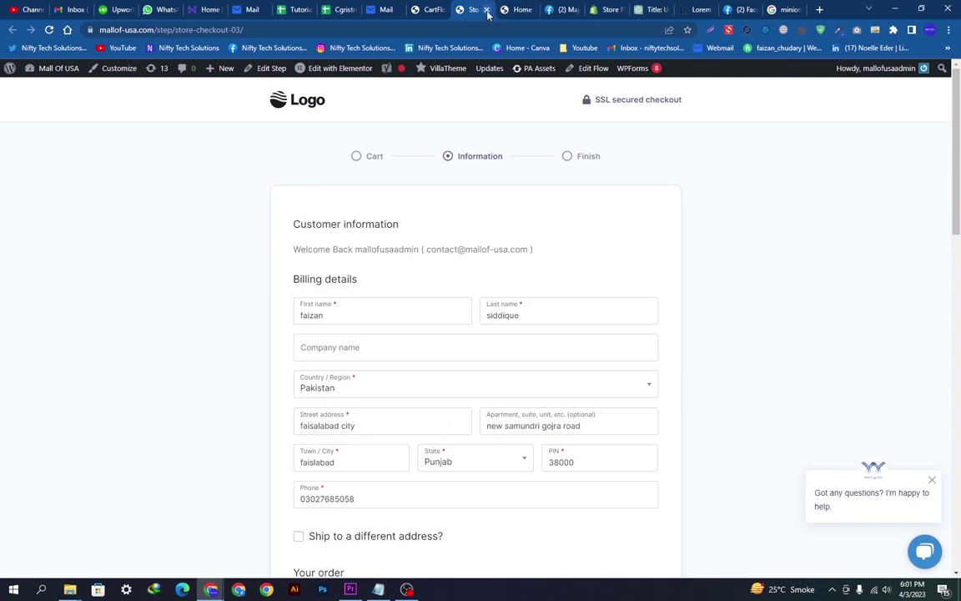
pyautogui.click(487, 11)
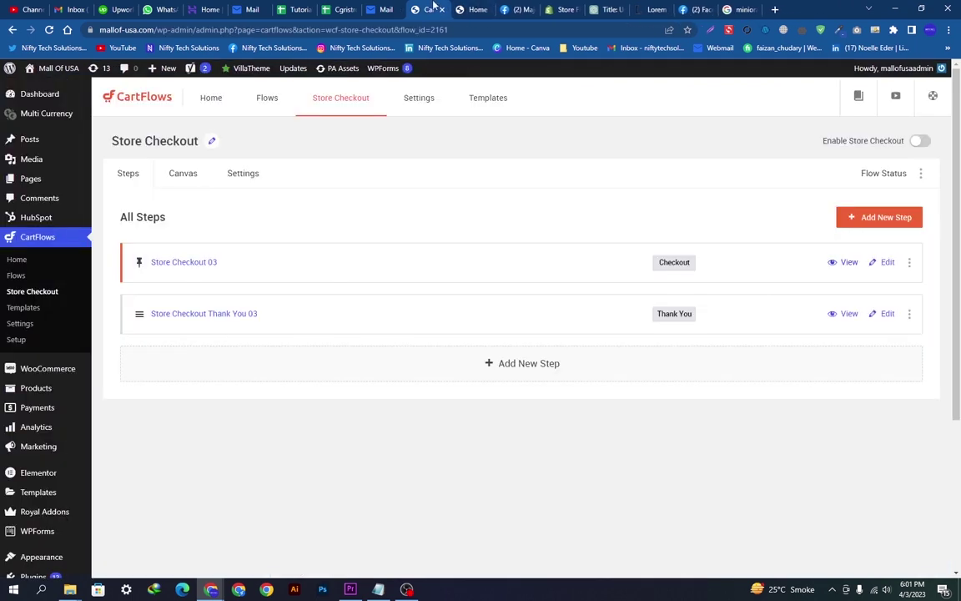
# Preview the live Store Checkout Thank You 03 page and return to the steps list.
pyautogui.click(849, 314)
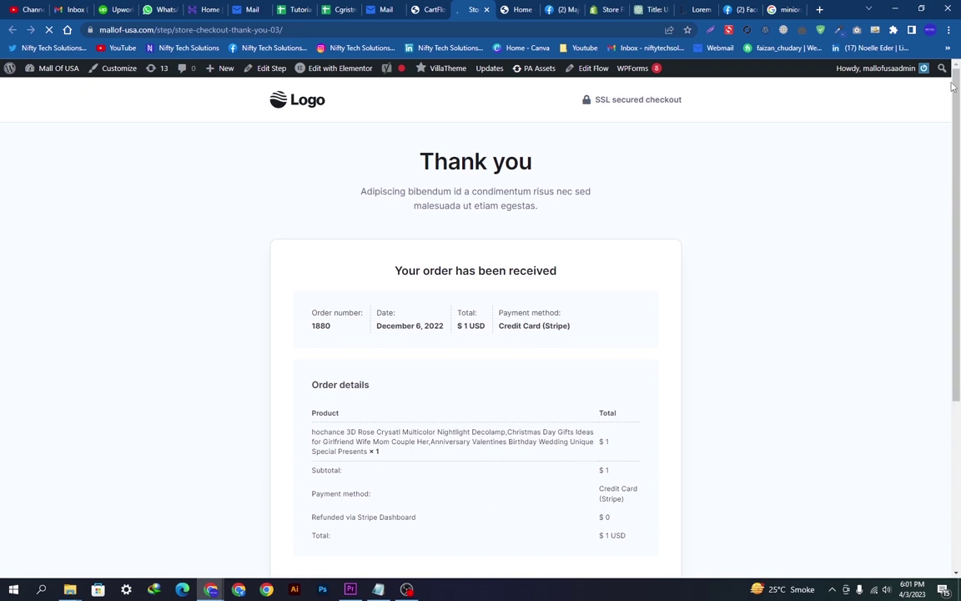
pyautogui.moveTo(952, 86); pyautogui.dragTo(929, 95)
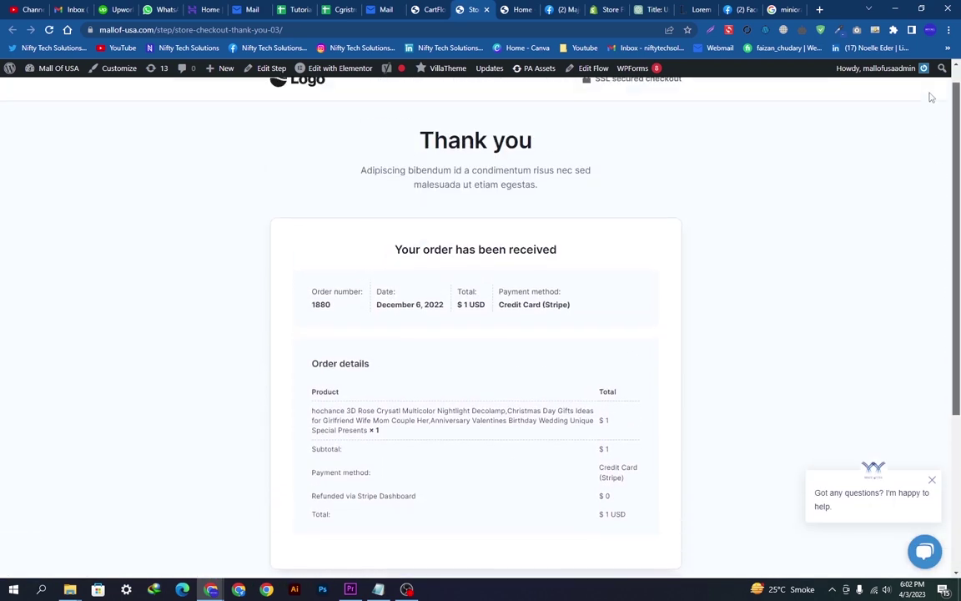
pyautogui.click(434, 10)
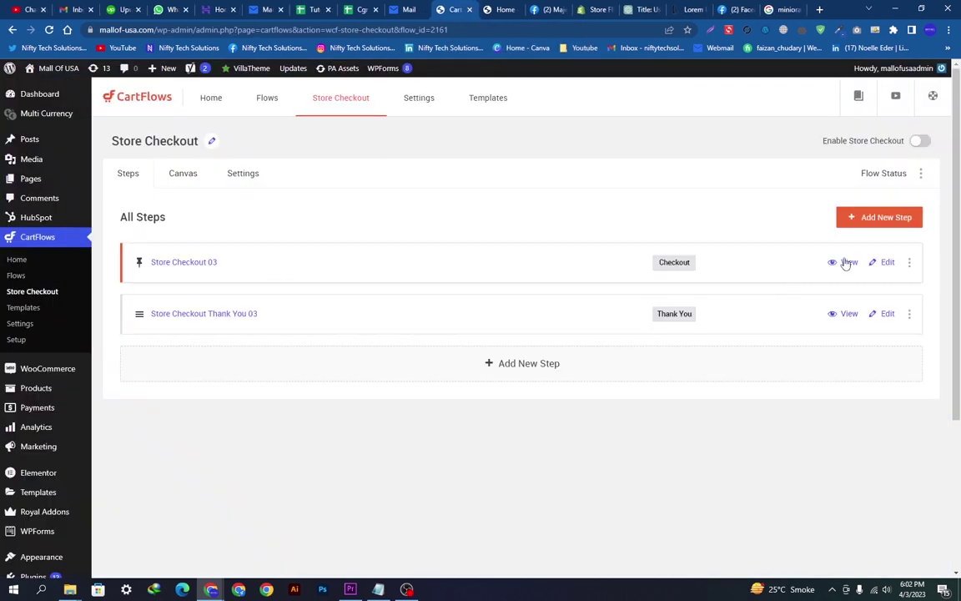
# Rename the Store Checkout 03 step to 'Checkout 1' and save it.
pyautogui.click(887, 263)
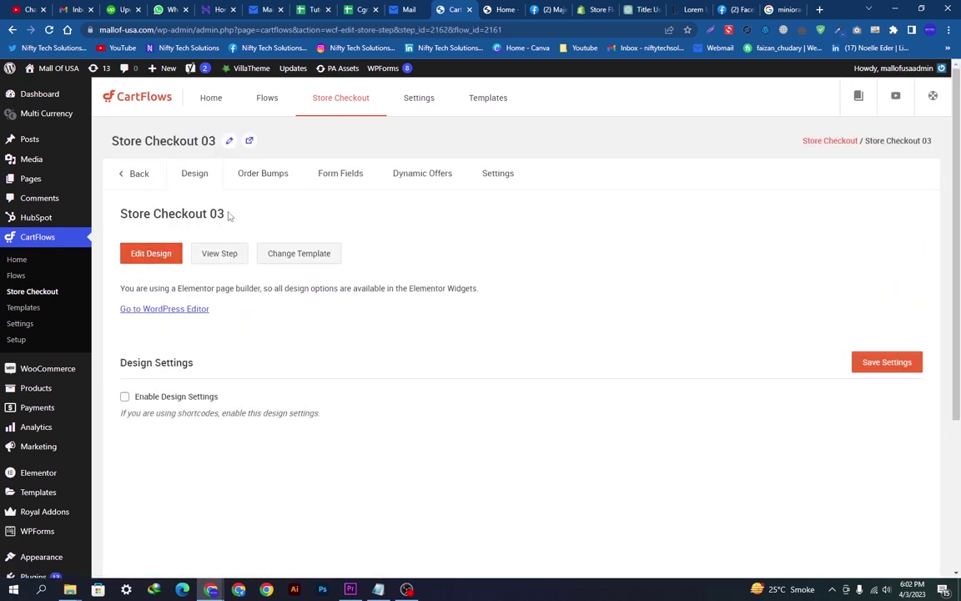
pyautogui.click(229, 141)
pyautogui.moveTo(227, 144); pyautogui.dragTo(110, 153)
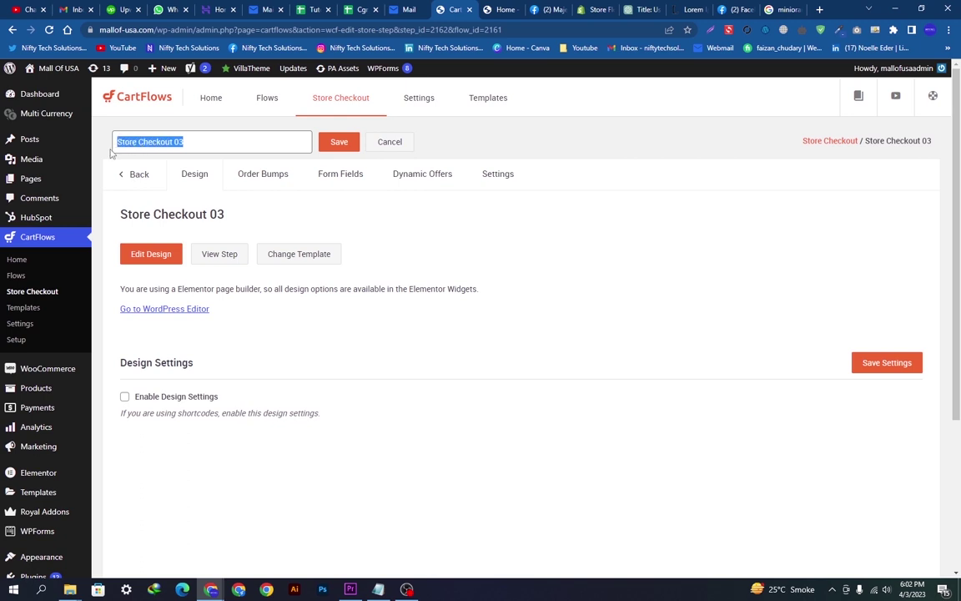
pyautogui.write('Checkout')
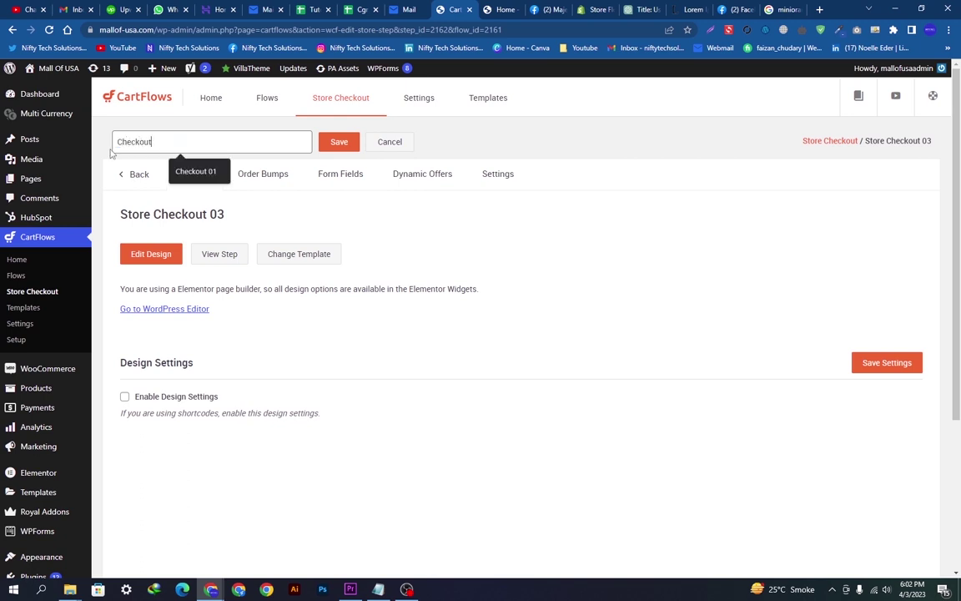
pyautogui.write(' 1')
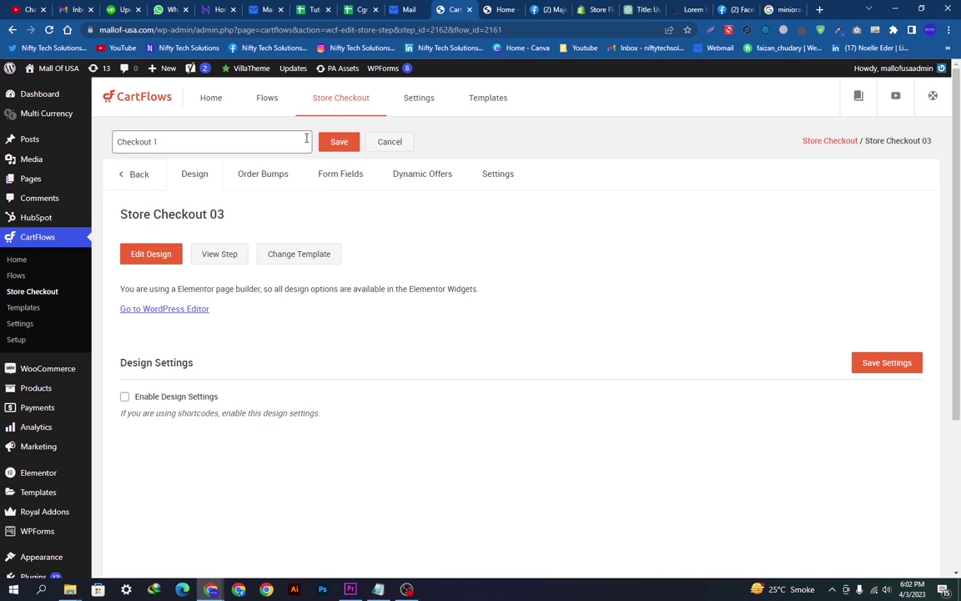
pyautogui.click(338, 144)
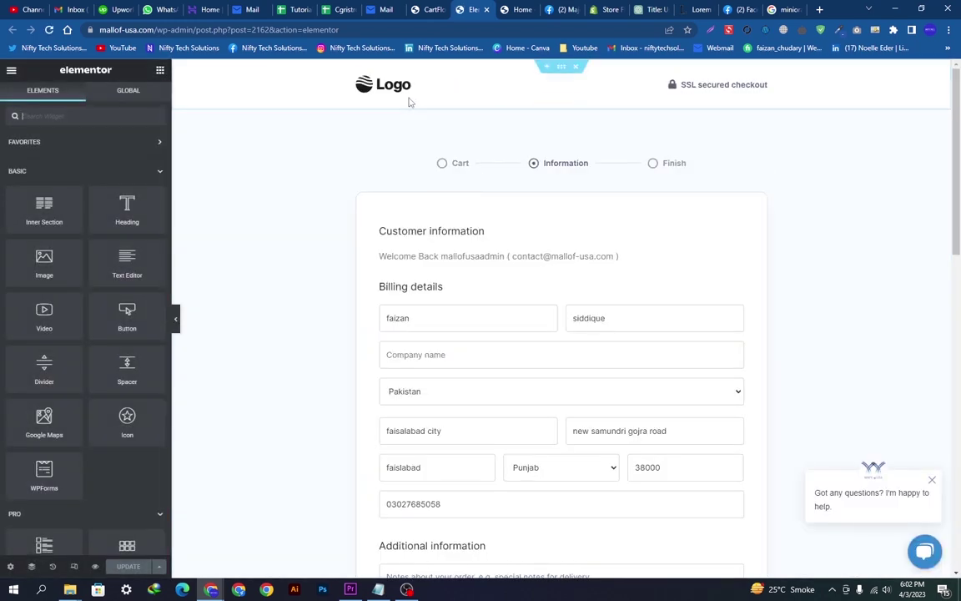
# Scroll through the Checkout 1 page to review billing, order summary and payment sections.
pyautogui.scroll(-6, 467, 293)
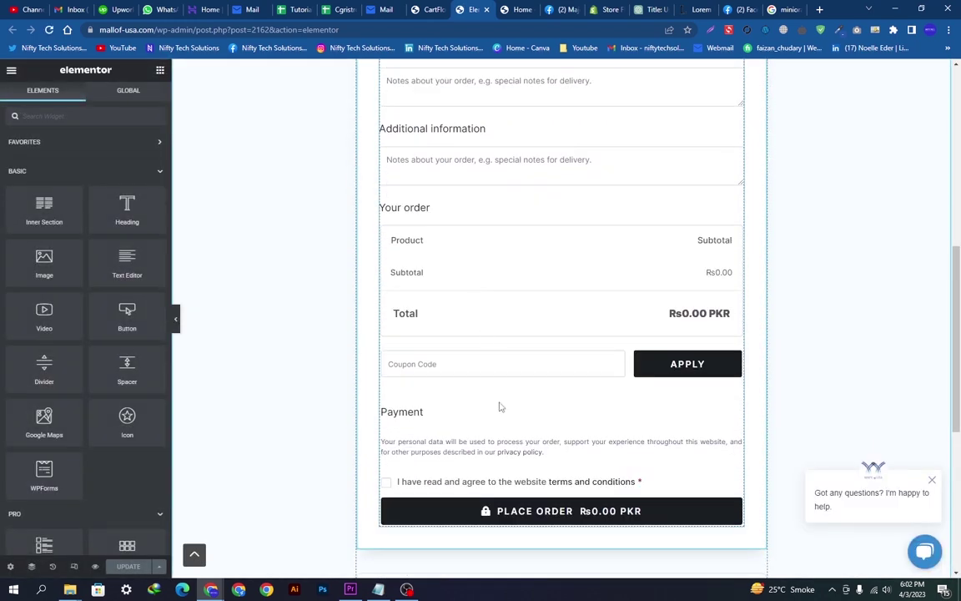
pyautogui.scroll(6, 624, 355)
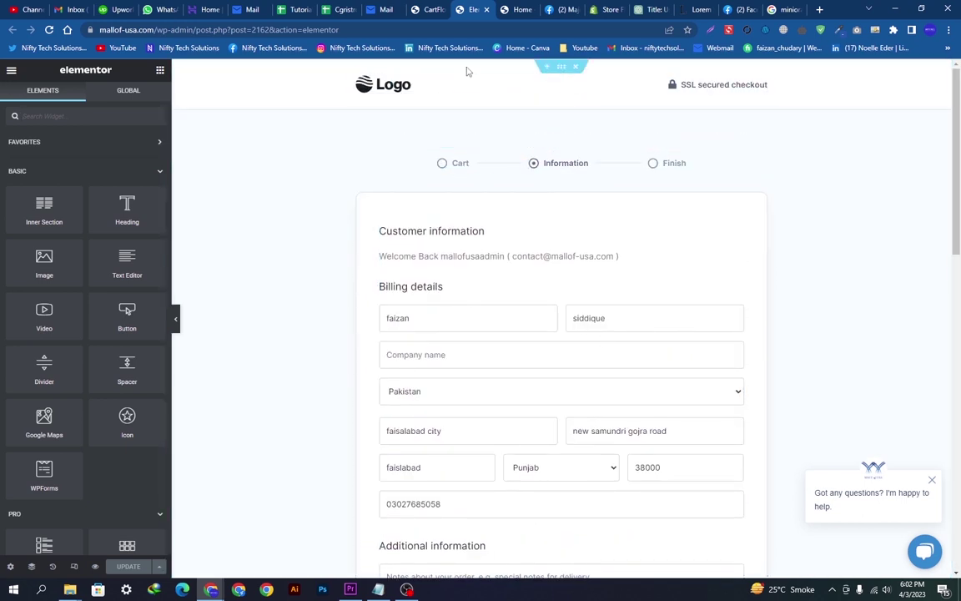
# Select the header logo and load more of the media library to find a replacement.
pyautogui.click(555, 87)
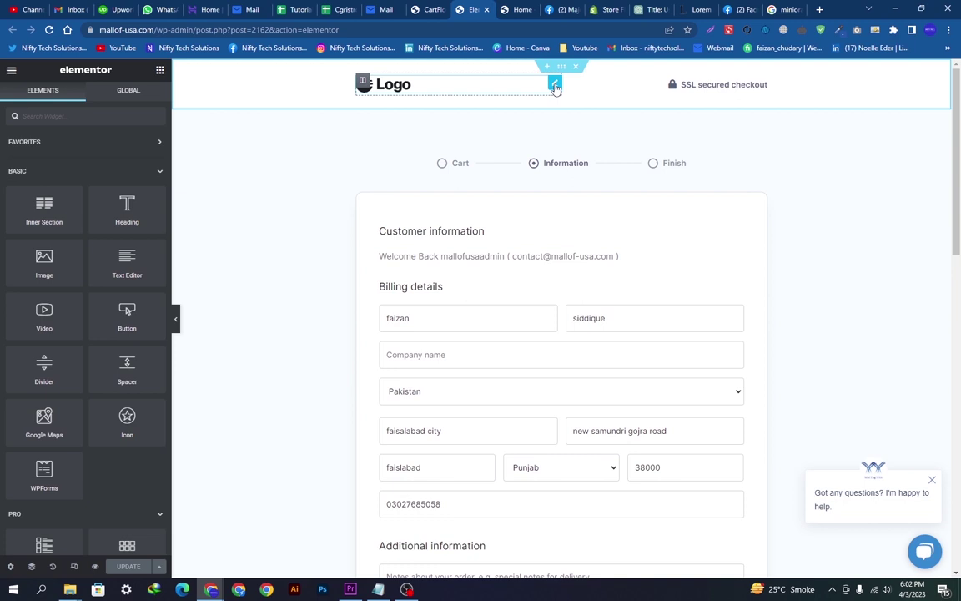
pyautogui.click(29, 208)
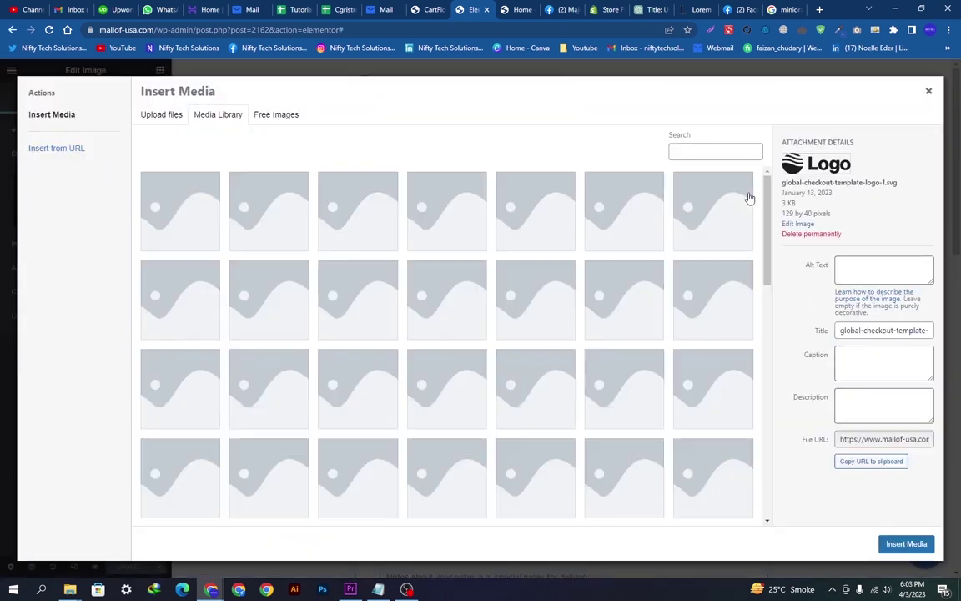
pyautogui.scroll(-1, 751, 209)
pyautogui.moveTo(771, 234); pyautogui.dragTo(748, 525)
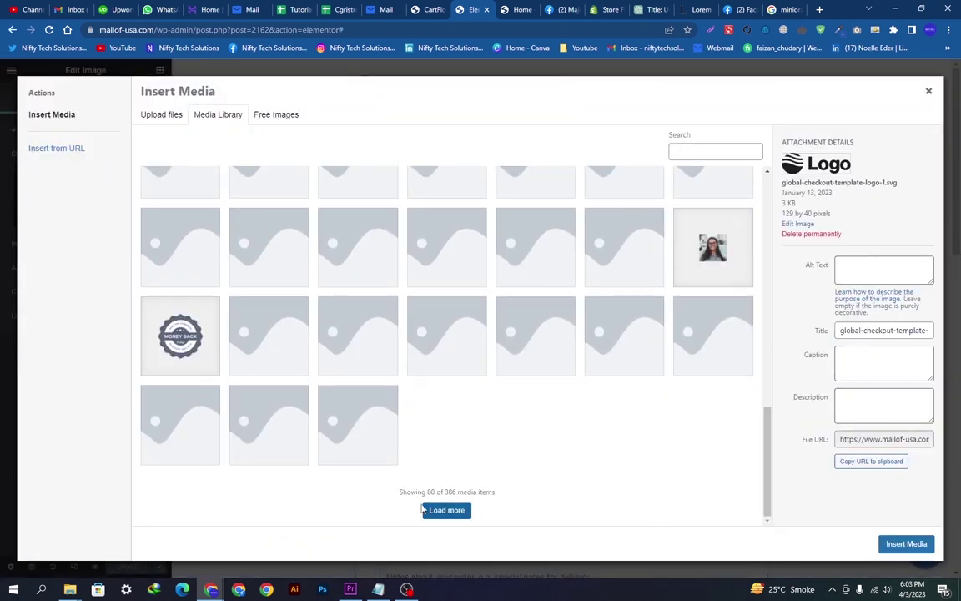
pyautogui.click(447, 510)
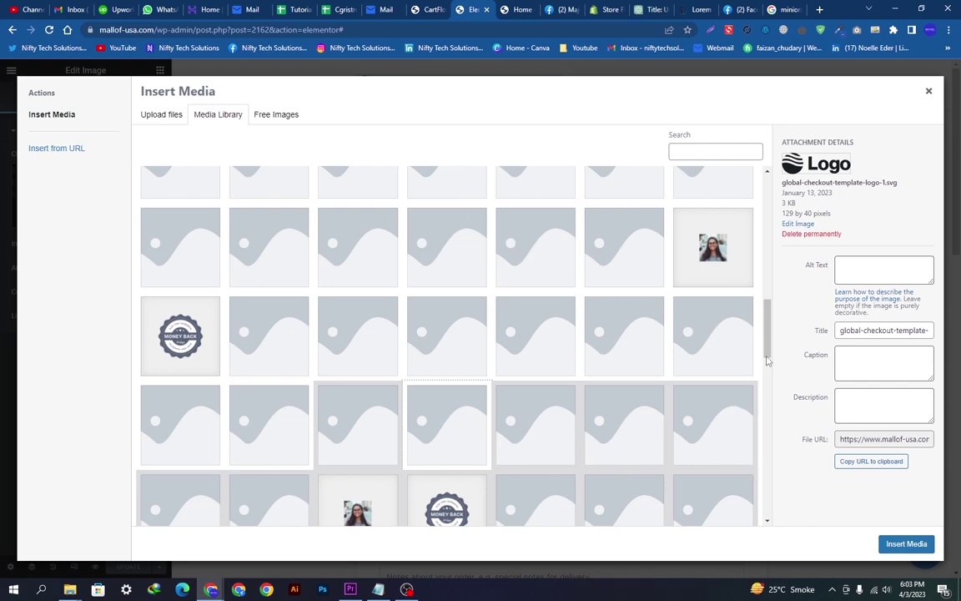
pyautogui.moveTo(767, 360); pyautogui.dragTo(764, 561)
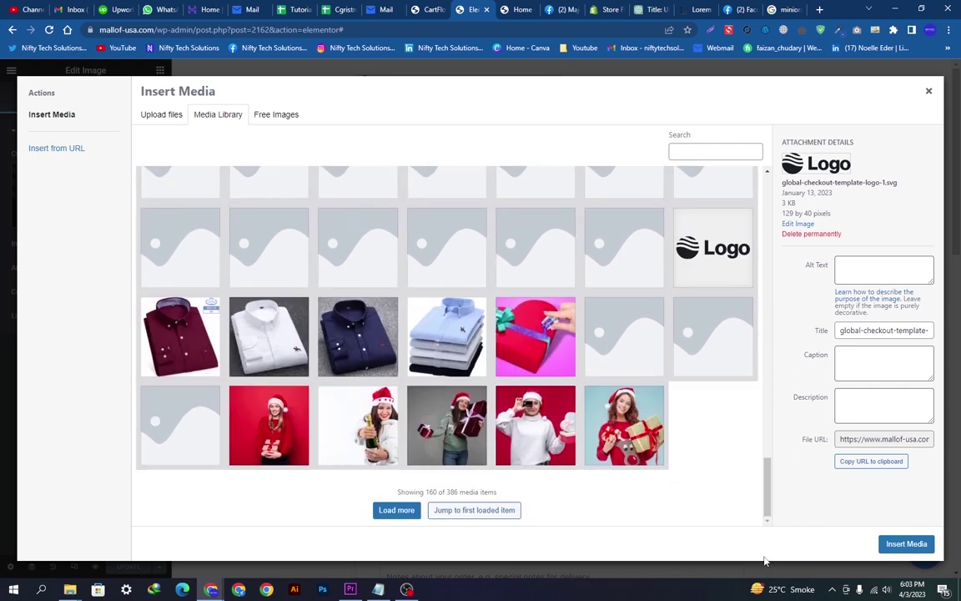
pyautogui.click(396, 510)
pyautogui.moveTo(769, 386); pyautogui.dragTo(768, 501)
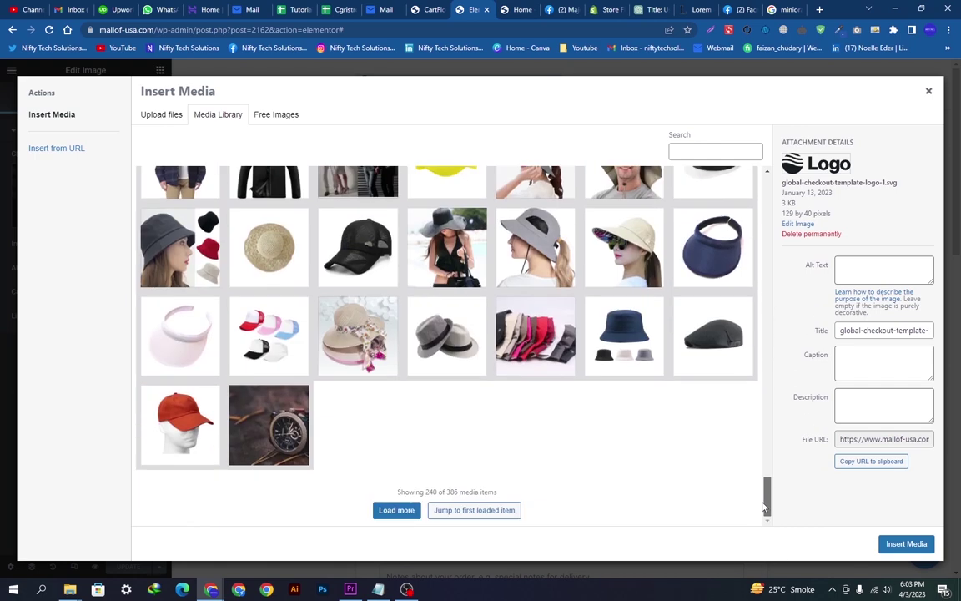
pyautogui.click(380, 510)
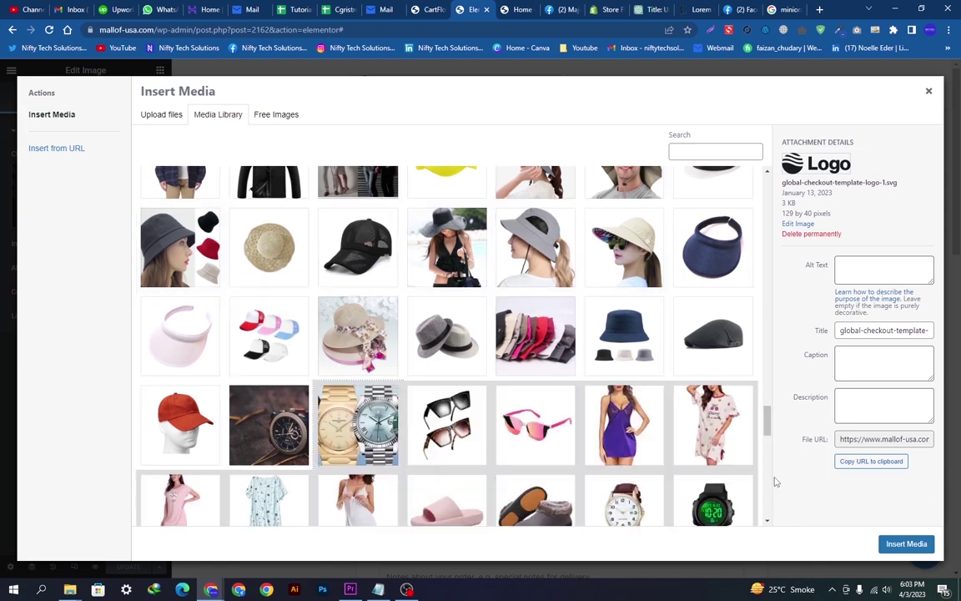
# Insert the MALL of USA logo and set its width to 194.
pyautogui.moveTo(769, 421); pyautogui.dragTo(767, 500)
pyautogui.click(342, 427)
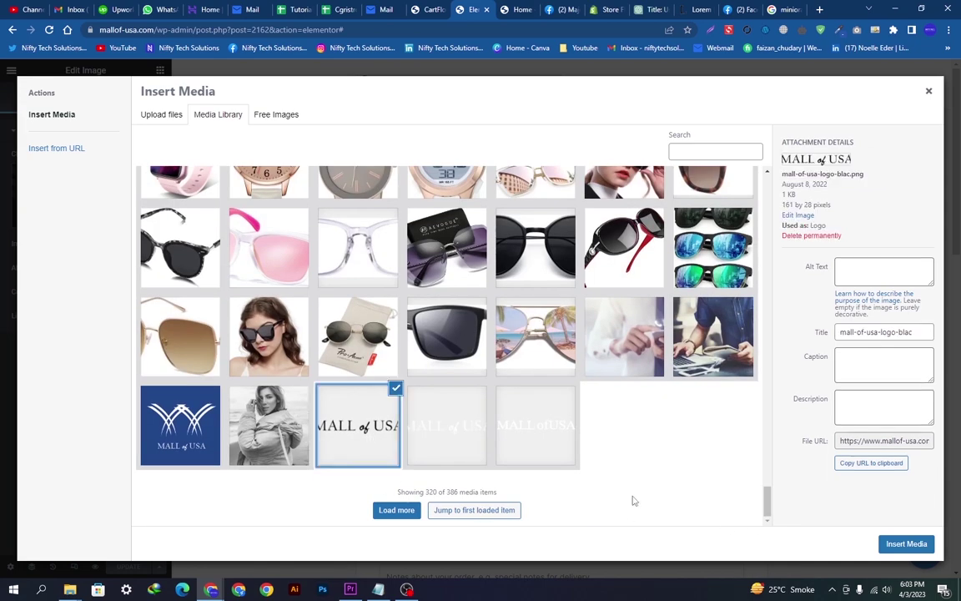
pyautogui.click(904, 543)
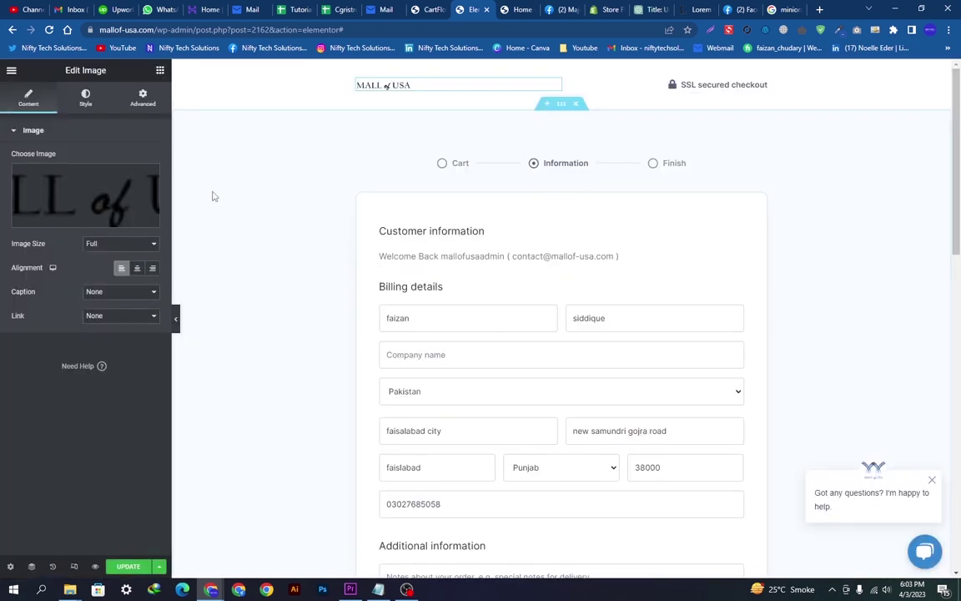
pyautogui.click(85, 98)
pyautogui.moveTo(12, 171); pyautogui.dragTo(32, 171)
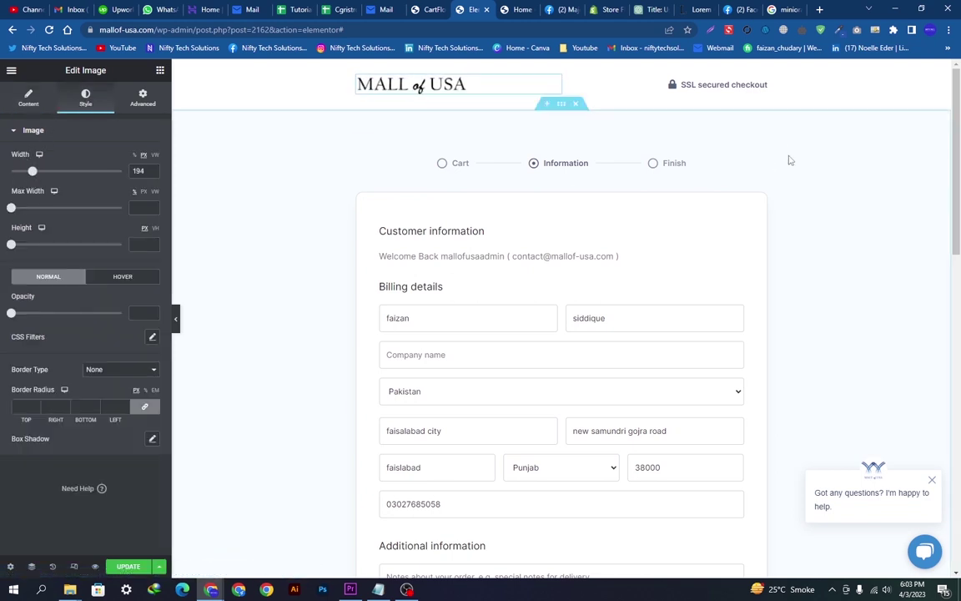
pyautogui.click(724, 84)
pyautogui.click(62, 191)
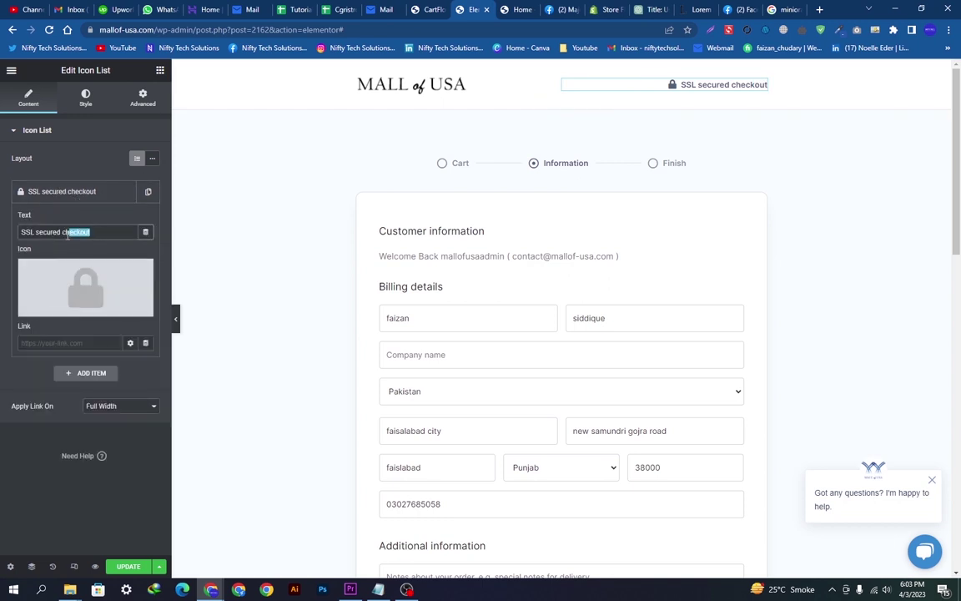
pyautogui.write('wen')
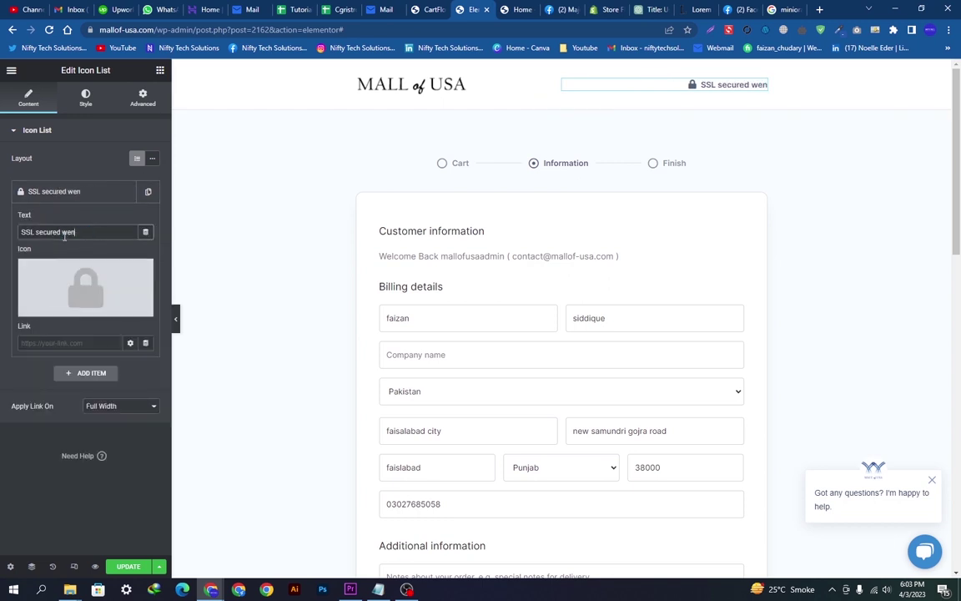
pyautogui.press('BackSpace')
pyautogui.write('bsite')
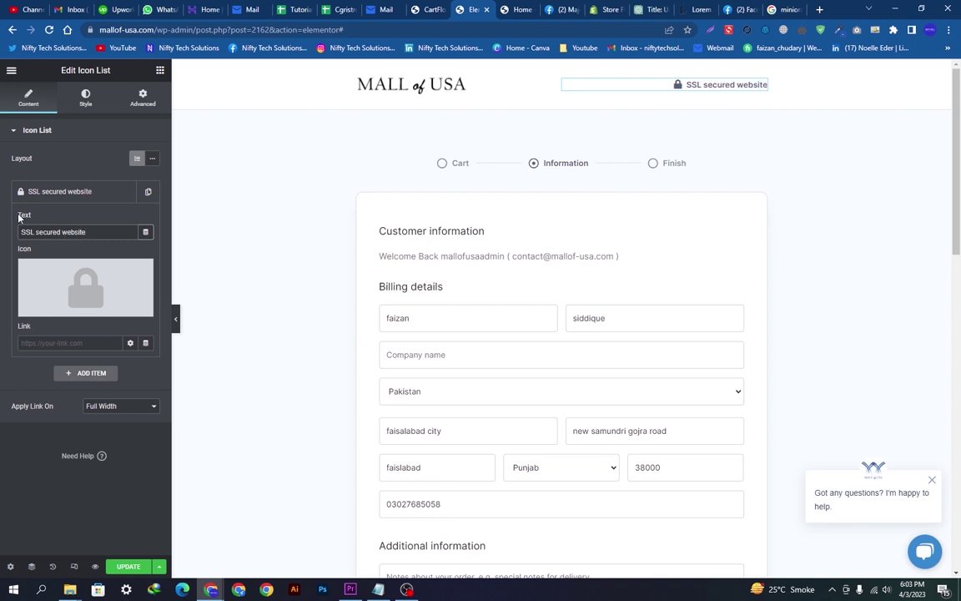
pyautogui.press('BackSpace')
pyautogui.press('BackSpace')
pyautogui.press('BackSpace')
pyautogui.press('BackSpace')
pyautogui.press('BackSpace')
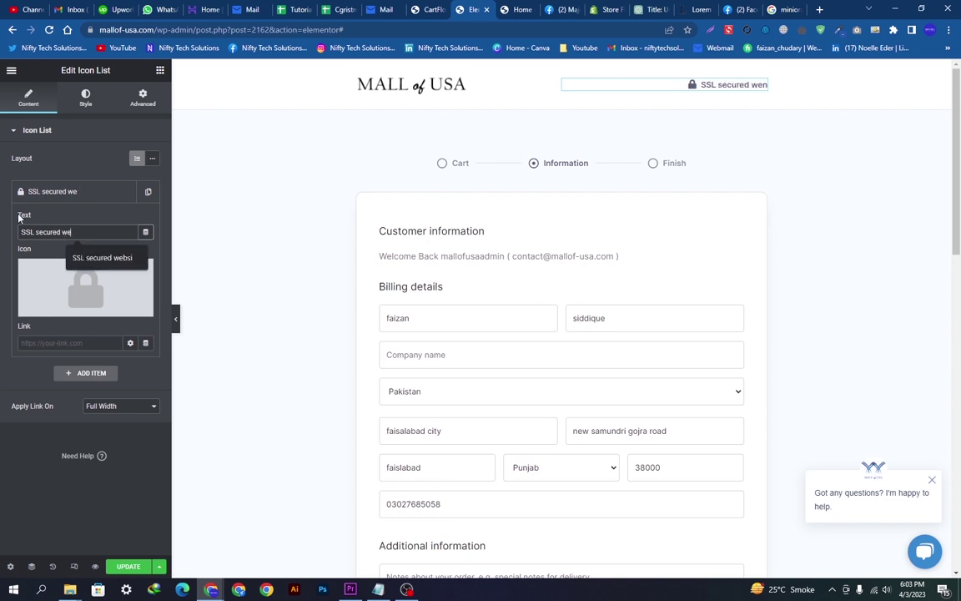
pyautogui.hotkey('ctrl', 'z')
pyautogui.hotkey('ctrl', 'z')
pyautogui.hotkey('ctrl', 'z')
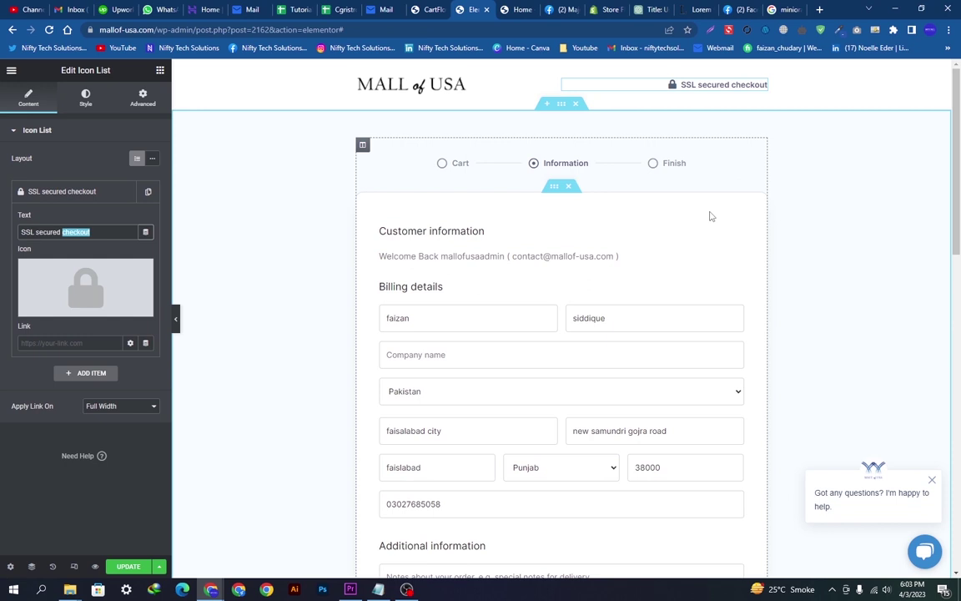
pyautogui.scroll(-3, 835, 200)
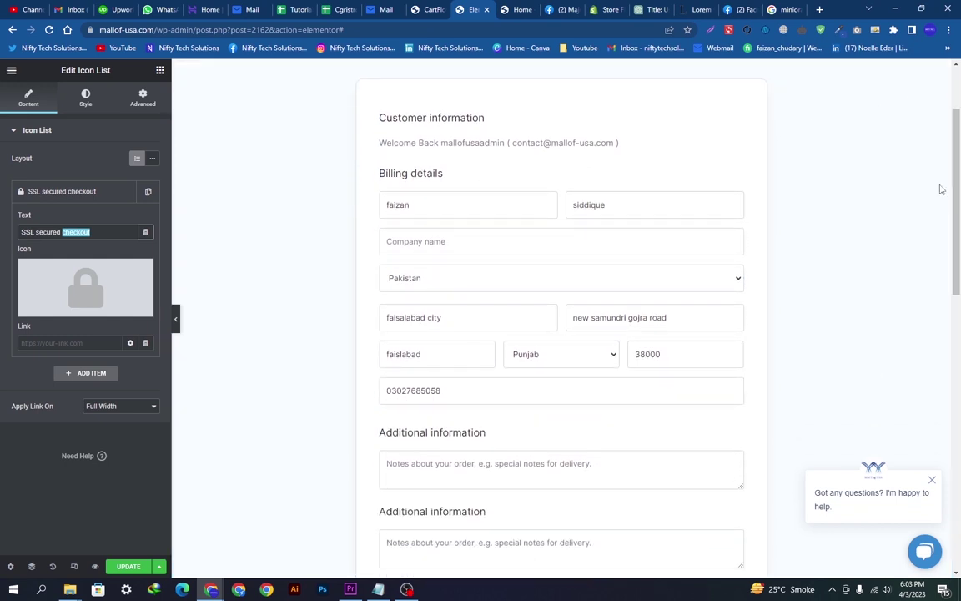
# Select the checkout form and try its One Column and Two Column layouts.
pyautogui.click(561, 141)
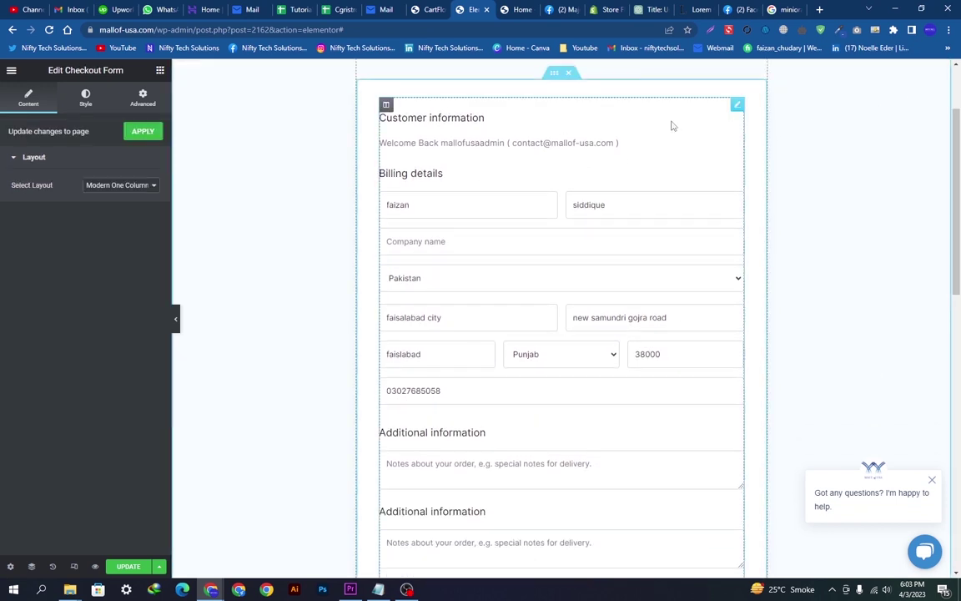
pyautogui.click(85, 96)
pyautogui.click(28, 97)
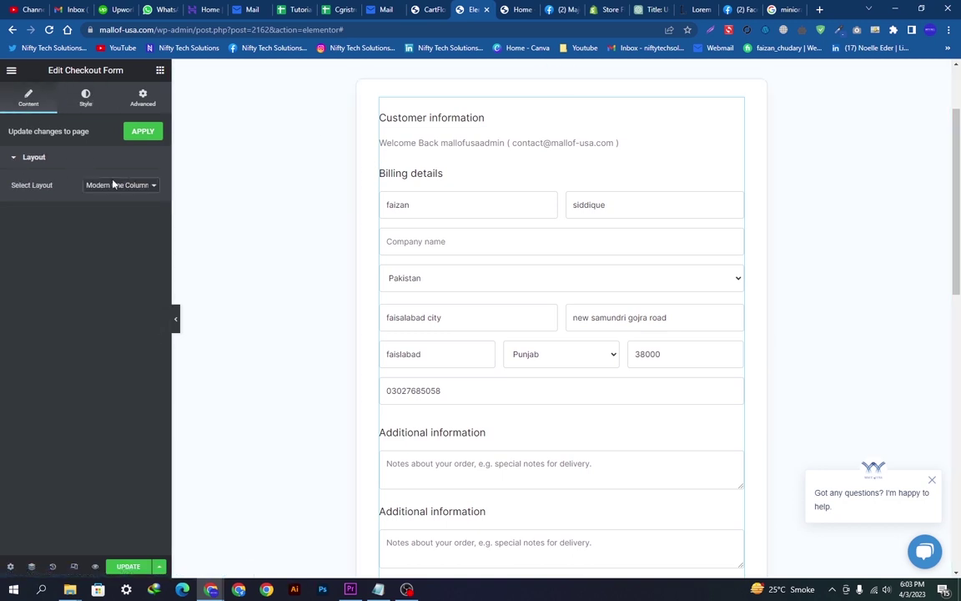
pyautogui.click(114, 185)
pyautogui.click(107, 215)
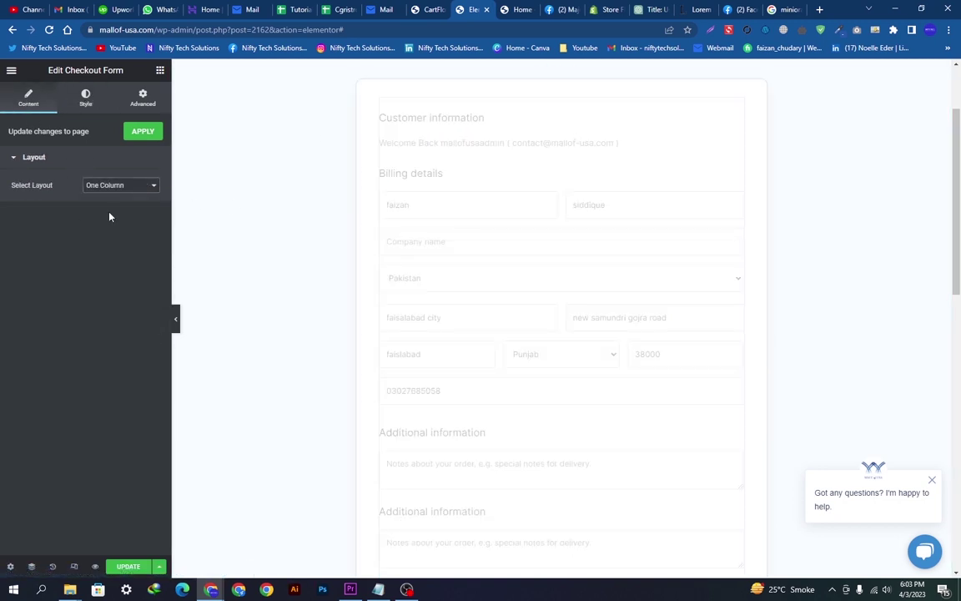
pyautogui.click(109, 185)
pyautogui.click(105, 222)
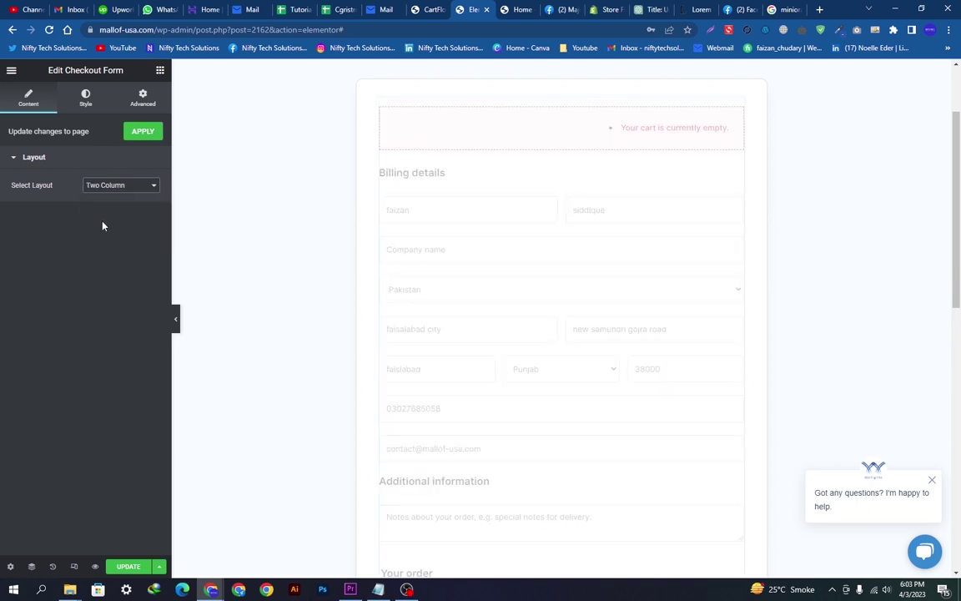
# Try the Two Step and MultiStep (PRO) layouts, then Modern Checkout, ending on Modern One Column.
pyautogui.click(106, 186)
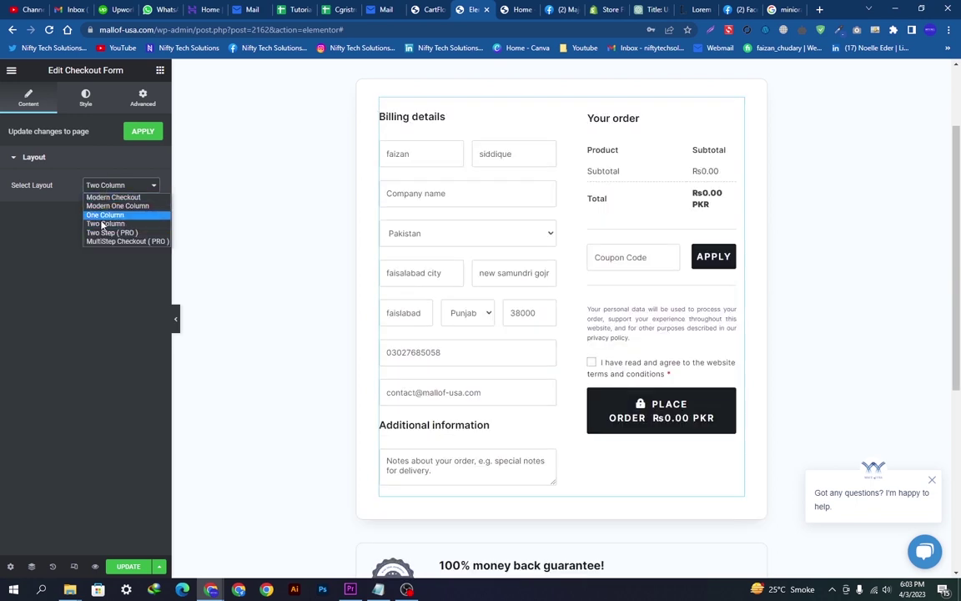
pyautogui.click(96, 229)
pyautogui.click(117, 186)
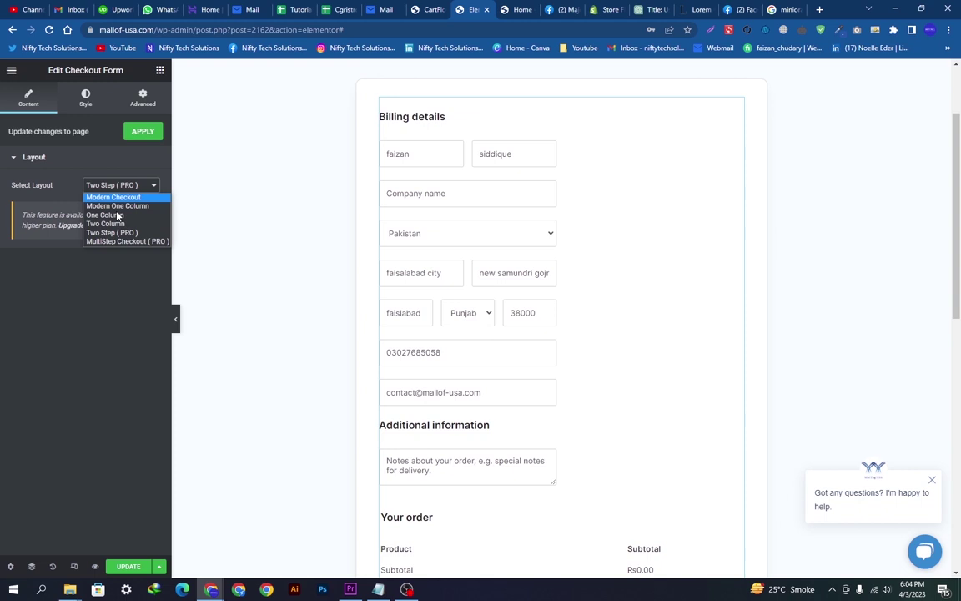
pyautogui.click(114, 240)
pyautogui.click(118, 186)
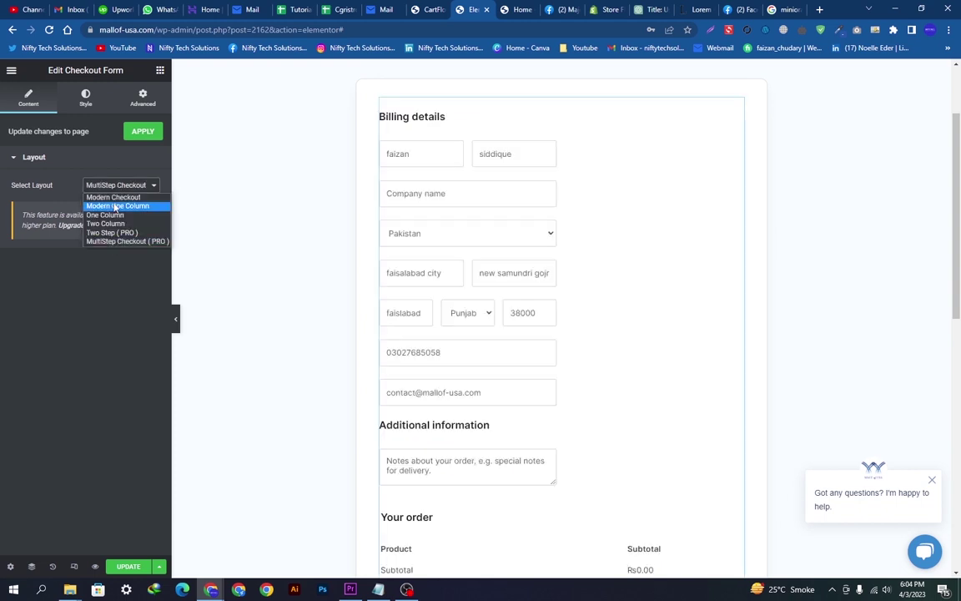
pyautogui.click(116, 195)
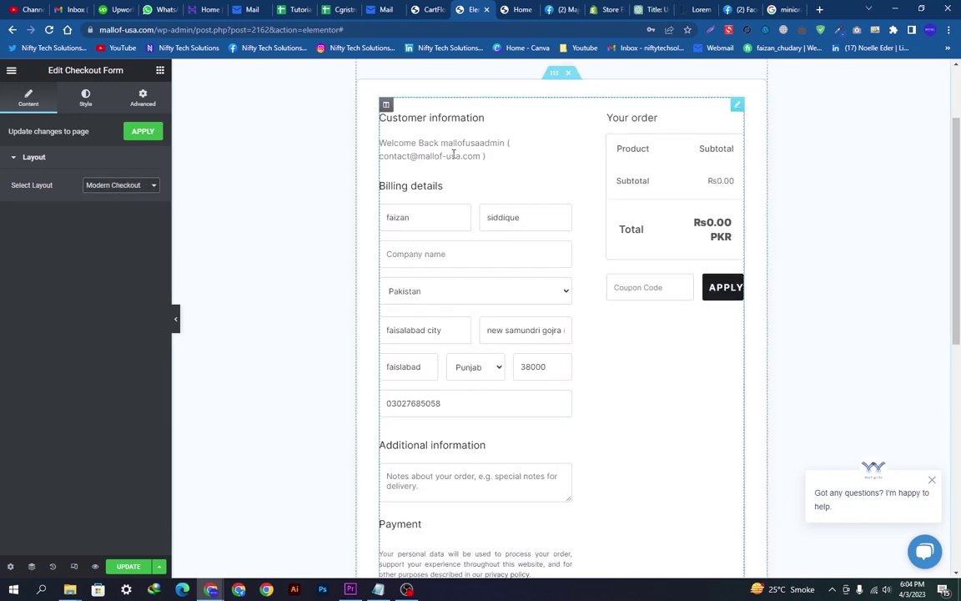
pyautogui.click(96, 185)
pyautogui.click(101, 204)
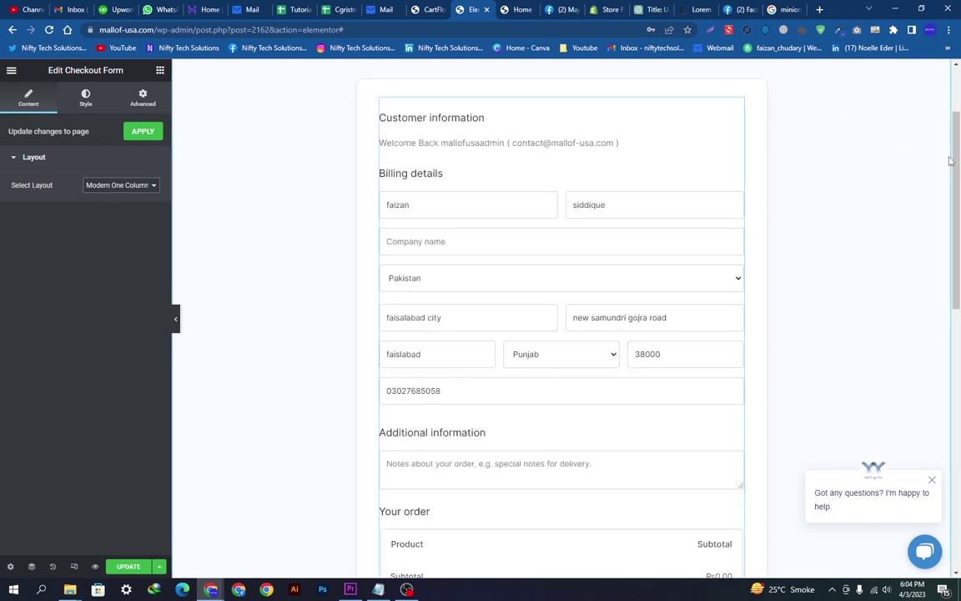
# Open the 100% money back guarantee image box and inspect its image, title and description.
pyautogui.scroll(-6, 727, 409)
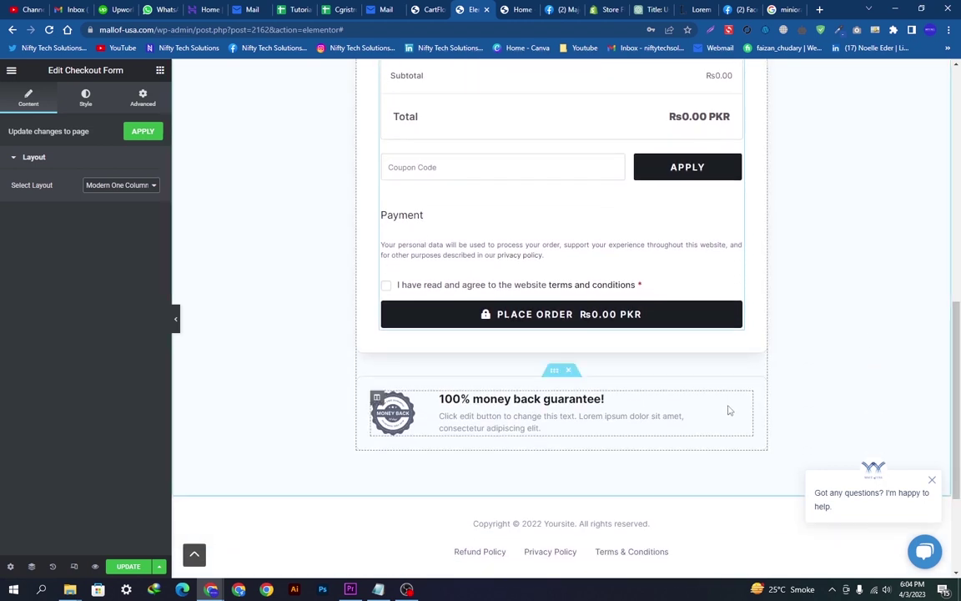
pyautogui.click(681, 409)
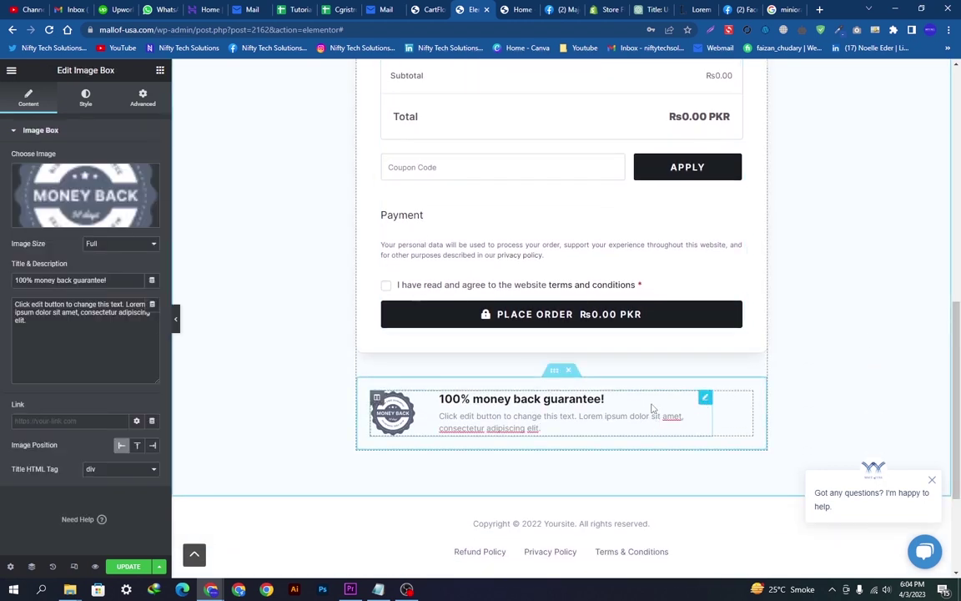
pyautogui.moveTo(105, 281); pyautogui.dragTo(32, 282)
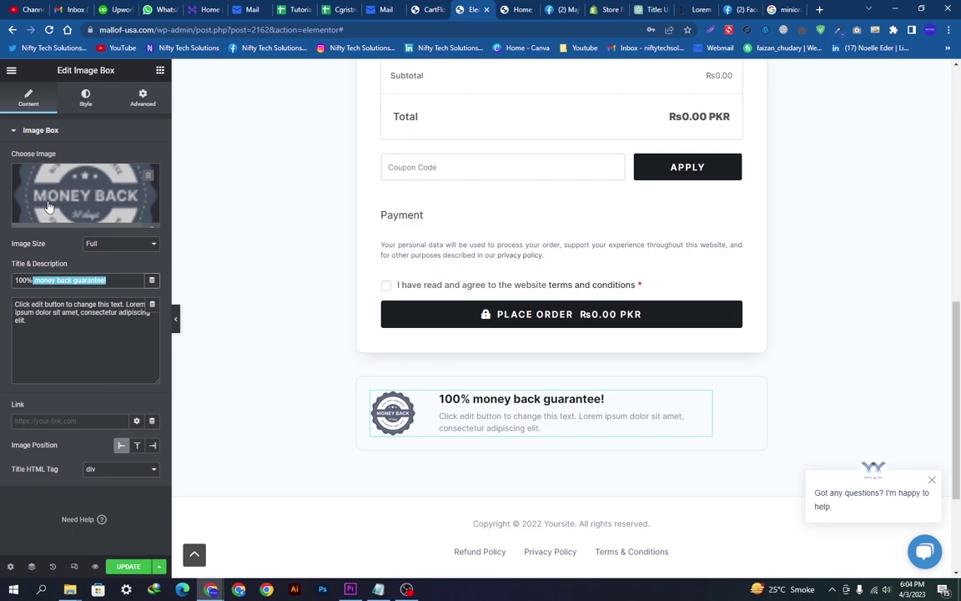
pyautogui.click(47, 209)
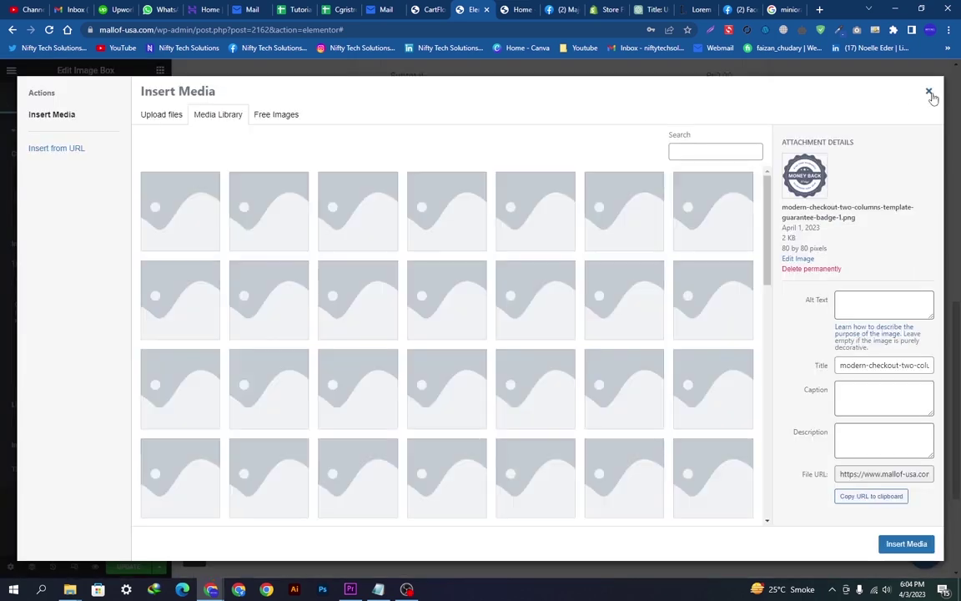
pyautogui.click(929, 91)
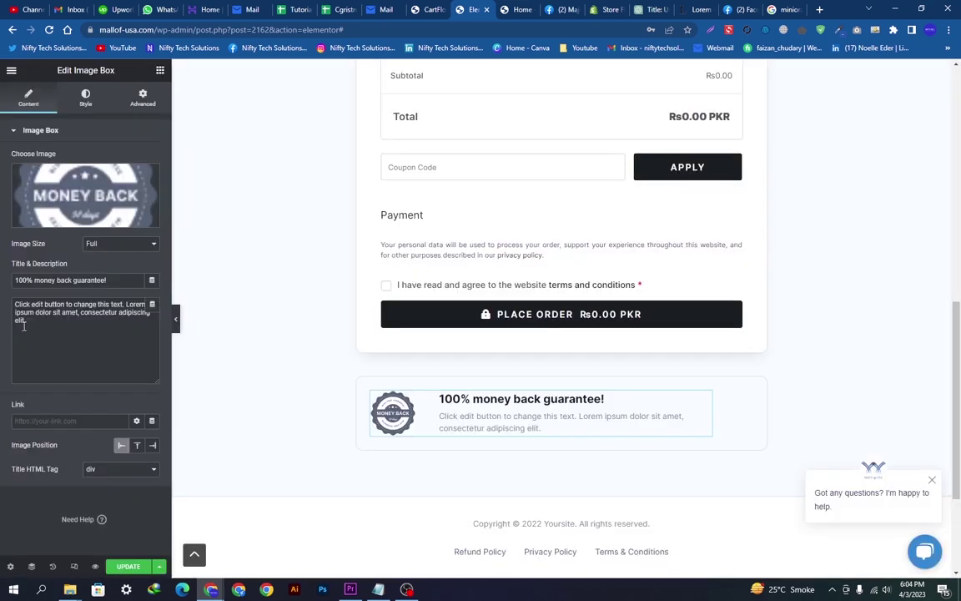
pyautogui.moveTo(11, 317); pyautogui.dragTo(6, 277)
pyautogui.click(75, 363)
pyautogui.scroll(-3, 384, 448)
pyautogui.scroll(15, 419, 434)
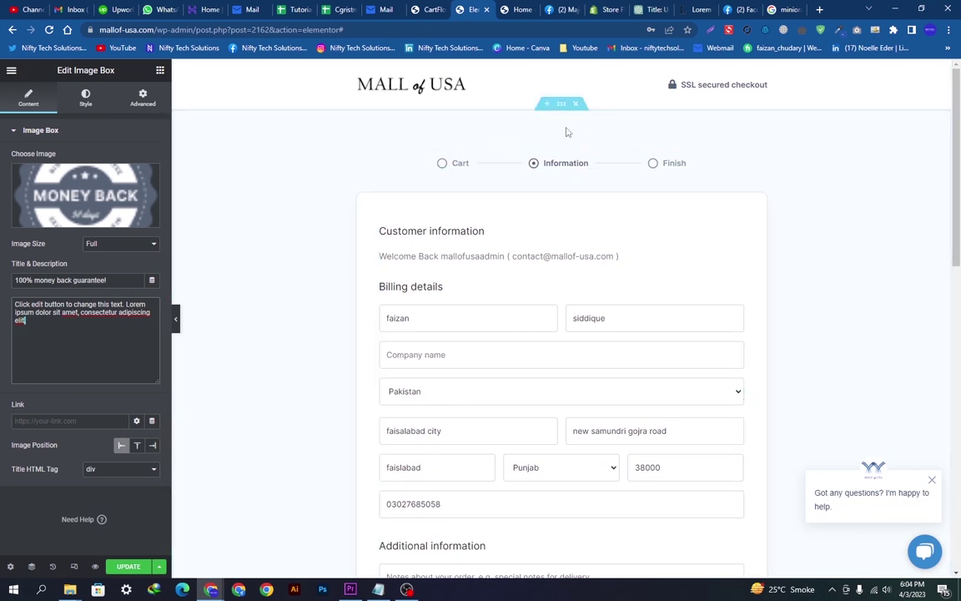
# Set the checkout page's main section background color to faint pink #FFF8F8.
pyautogui.click(560, 103)
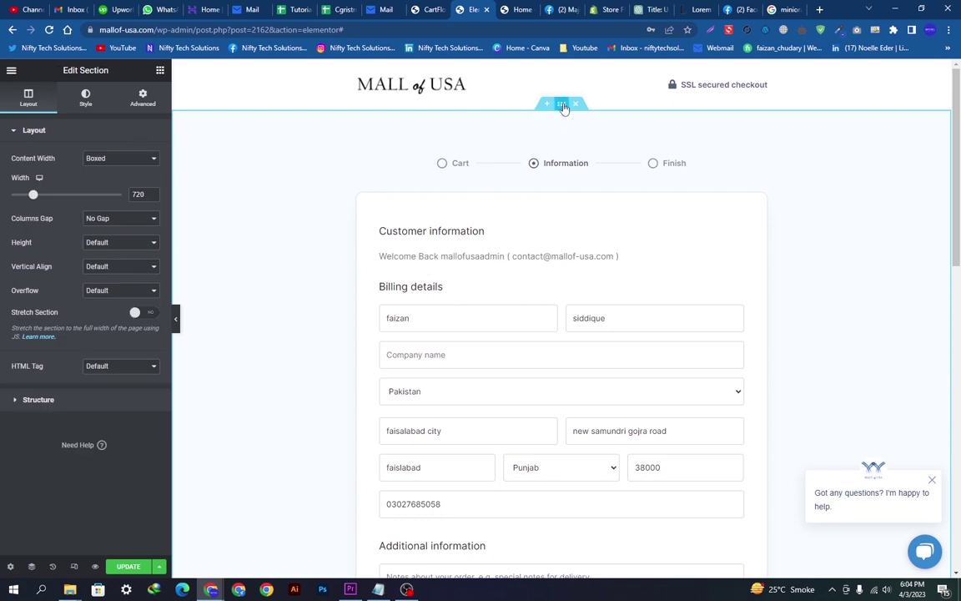
pyautogui.click(85, 98)
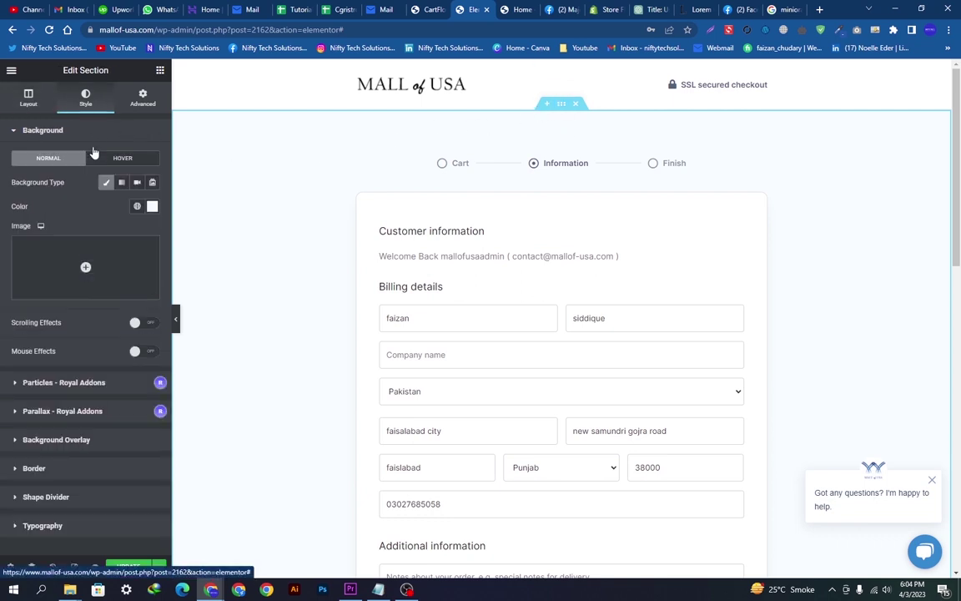
pyautogui.click(151, 207)
pyautogui.moveTo(101, 361); pyautogui.dragTo(21, 354)
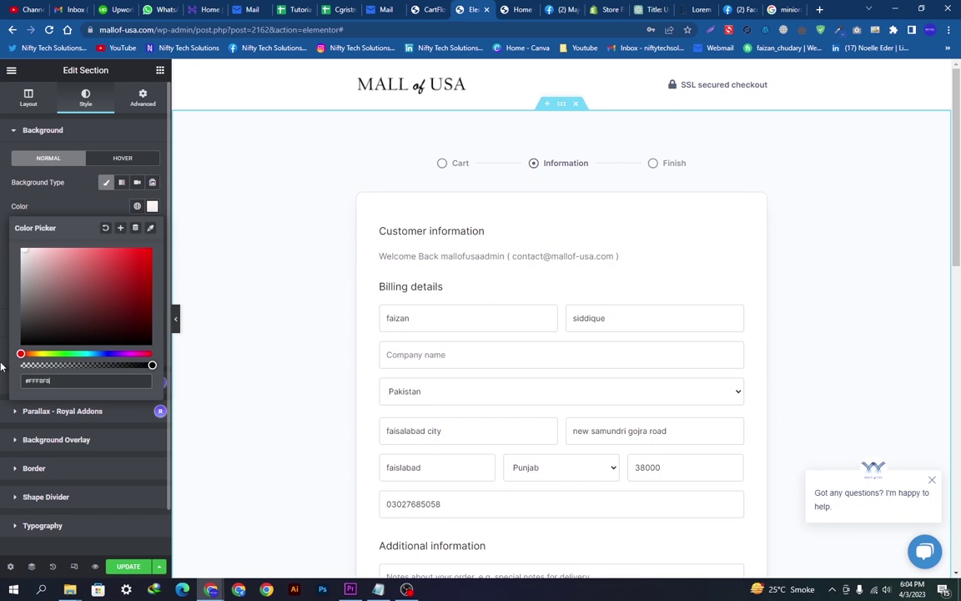
pyautogui.click(358, 178)
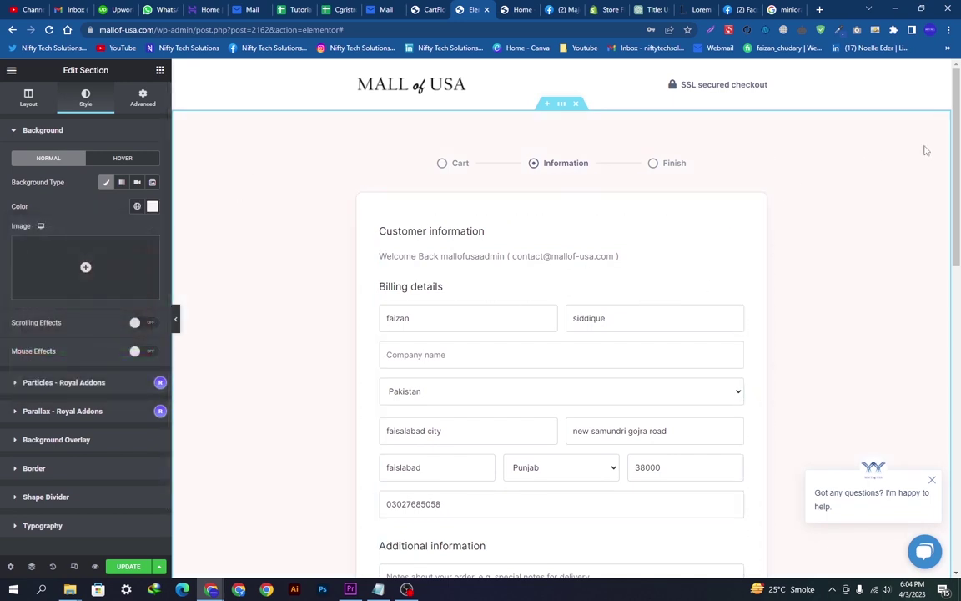
# Select the Checkout Form widget and bring up its Style settings.
pyautogui.scroll(-6, 667, 417)
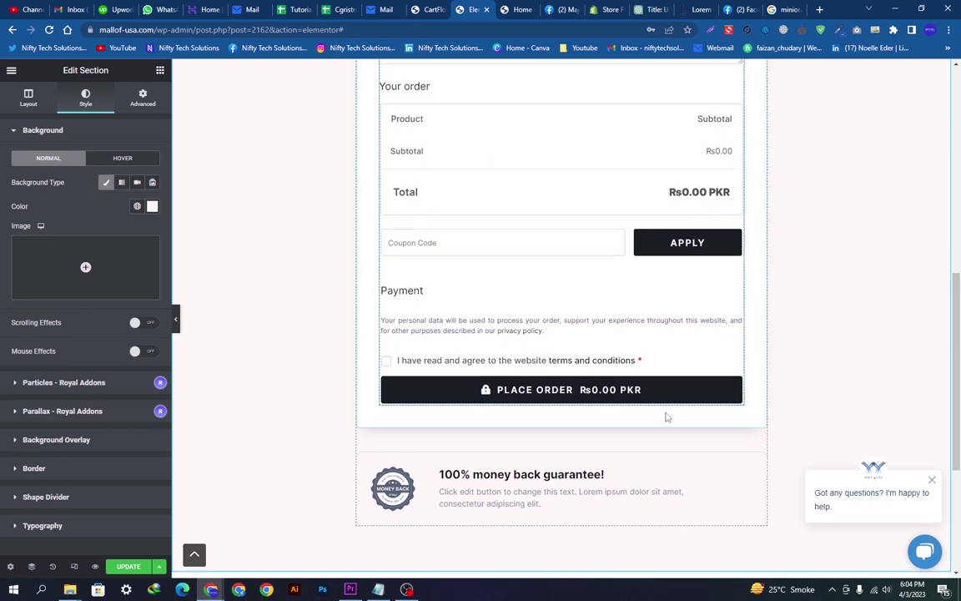
pyautogui.scroll(10, 634, 292)
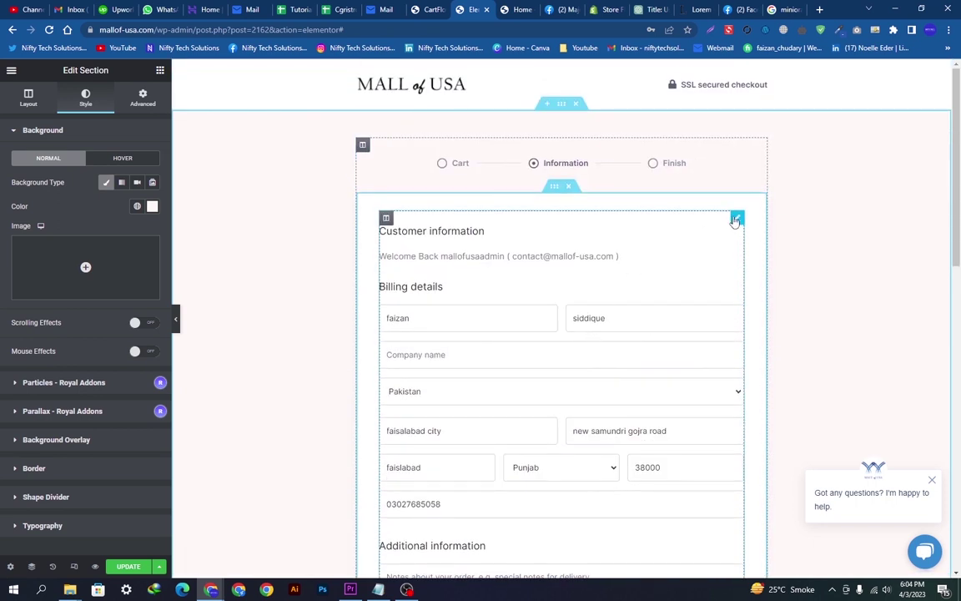
pyautogui.click(736, 218)
pyautogui.click(85, 98)
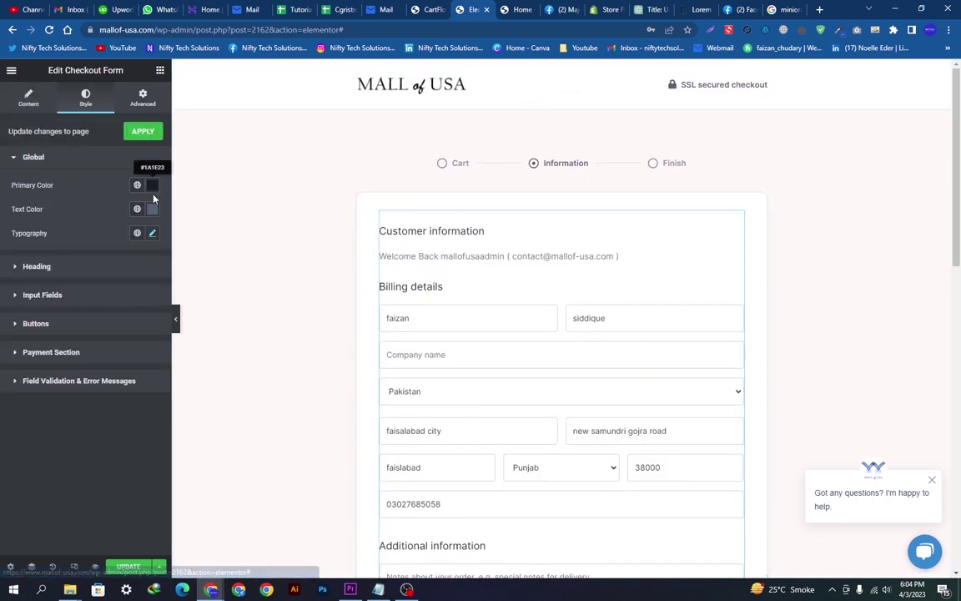
# Change the Checkout Form's global Primary Color to red #FF0000.
pyautogui.click(153, 187)
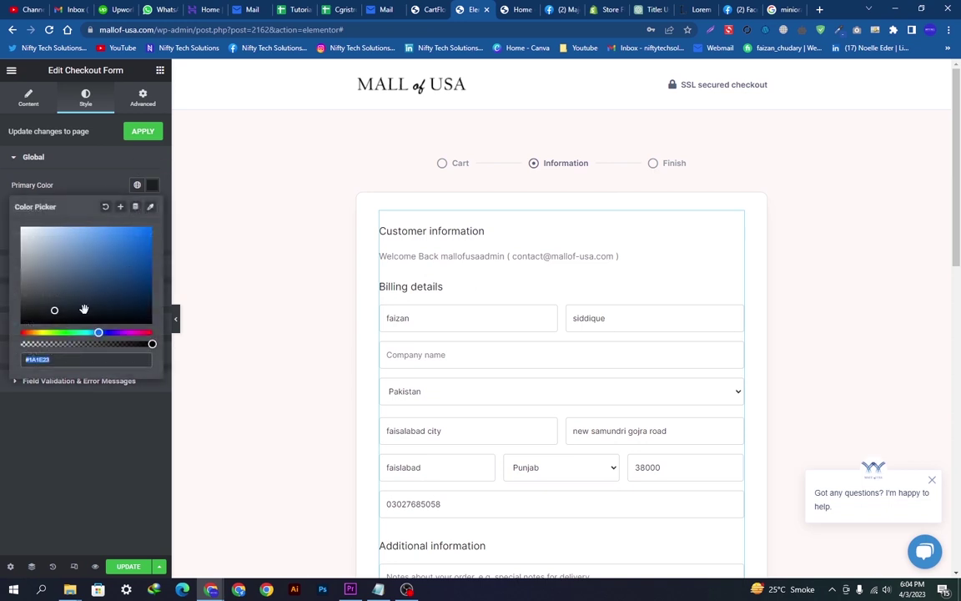
pyautogui.moveTo(98, 333); pyautogui.dragTo(3, 336)
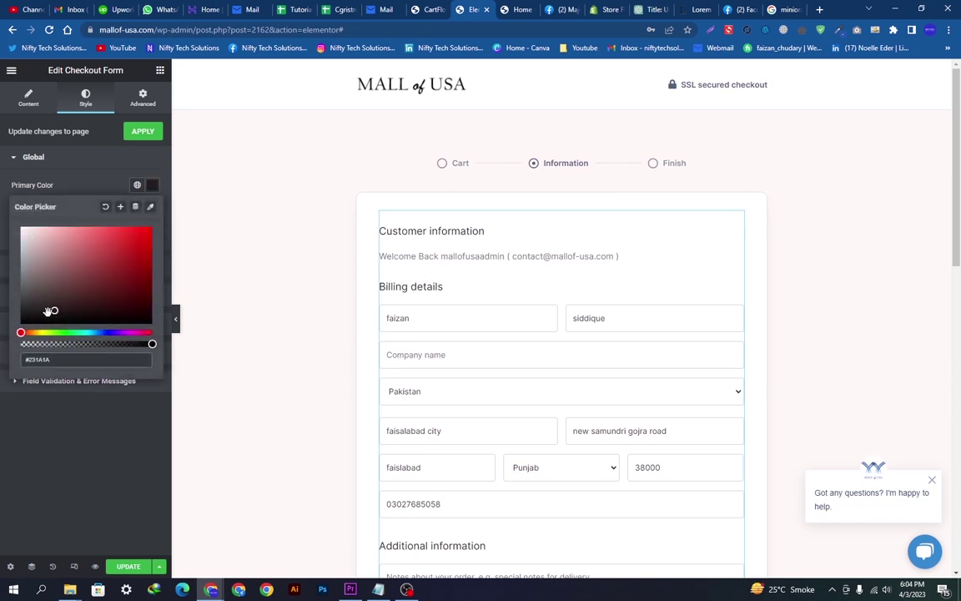
pyautogui.moveTo(159, 241); pyautogui.dragTo(751, 157)
pyautogui.scroll(-5, 944, 148)
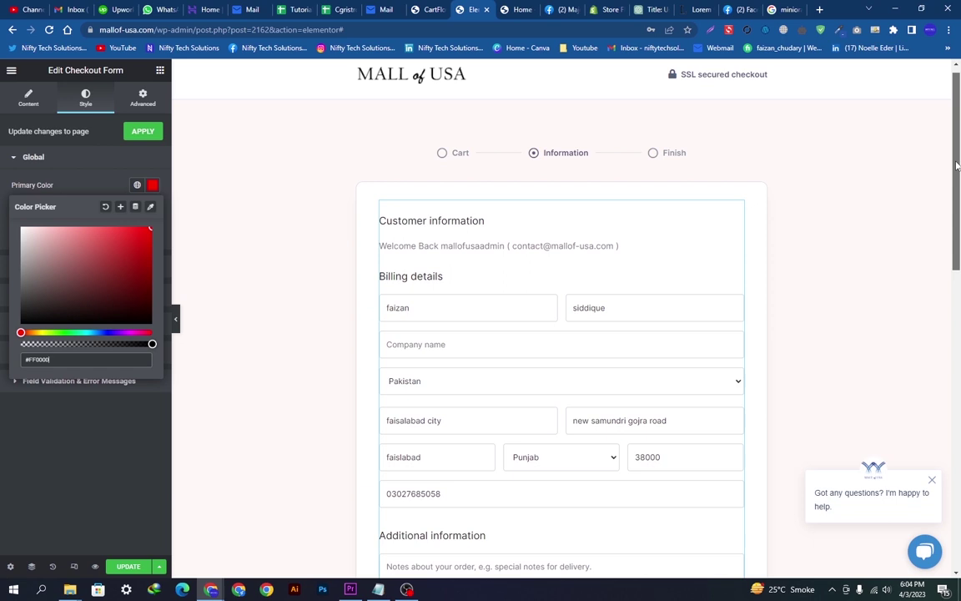
pyautogui.scroll(-1, 916, 352)
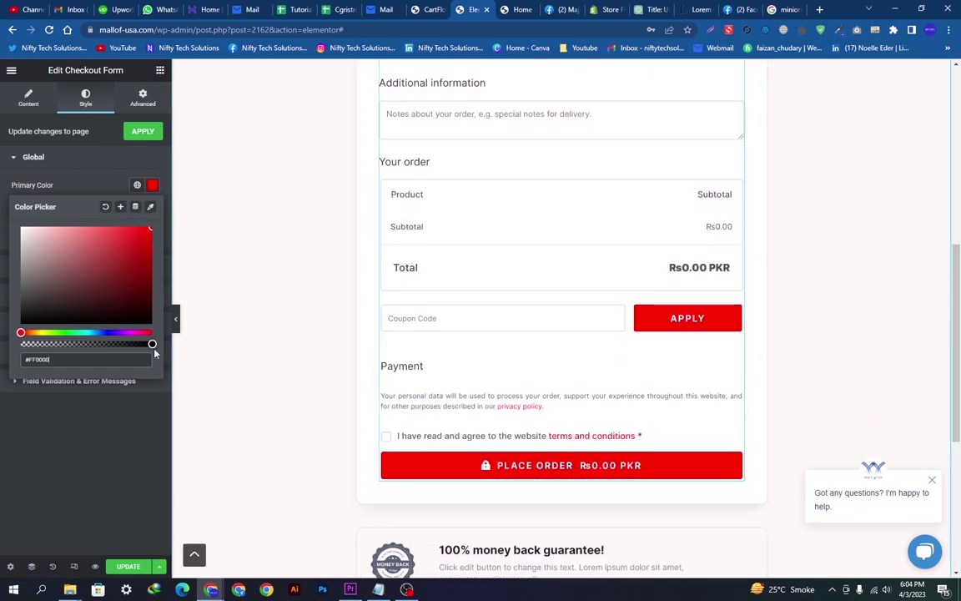
pyautogui.click(46, 429)
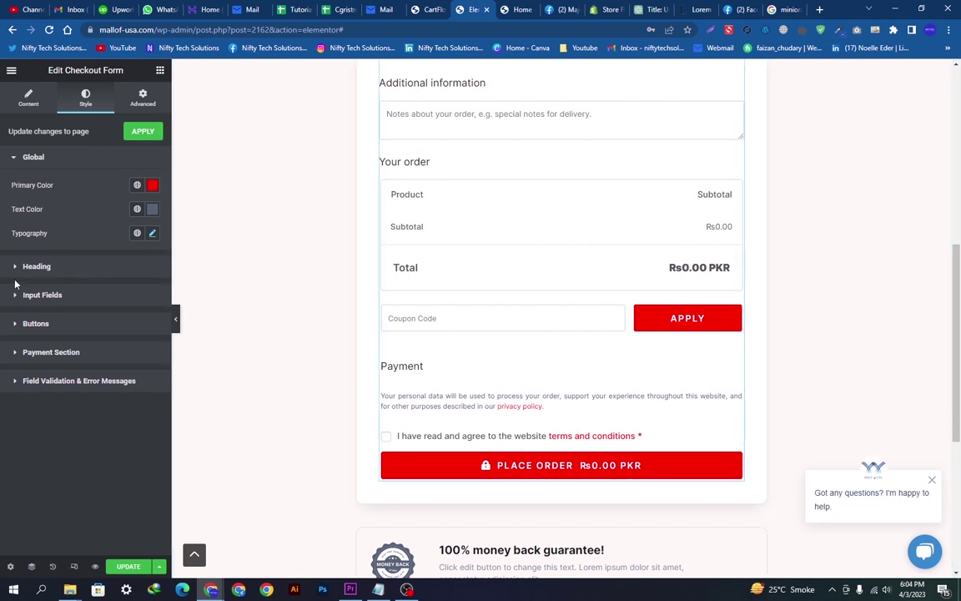
pyautogui.scroll(10, 392, 500)
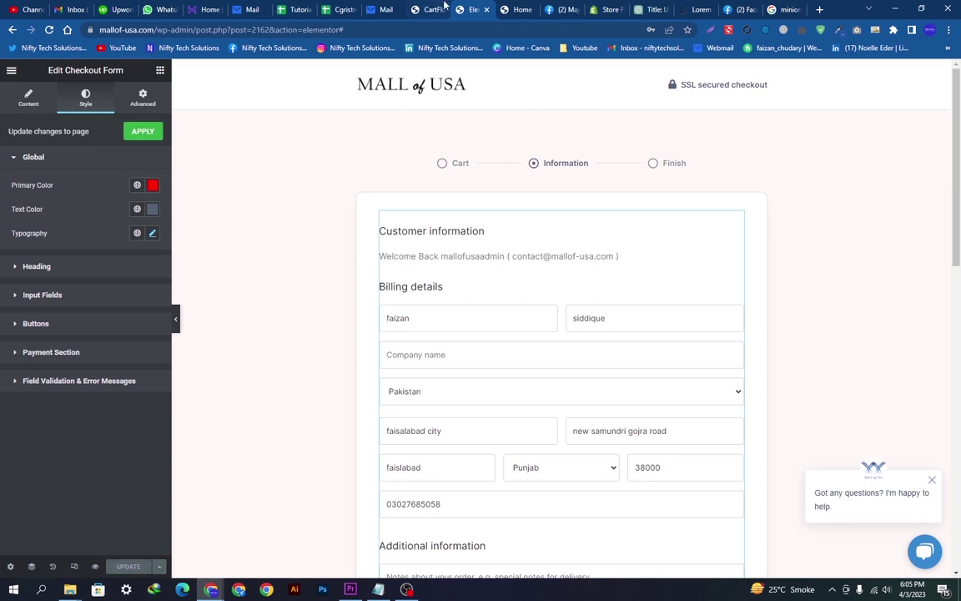
# Save the Checkout 1 step settings and return to the Store Checkout steps list.
pyautogui.click(413, 8)
pyautogui.click(891, 363)
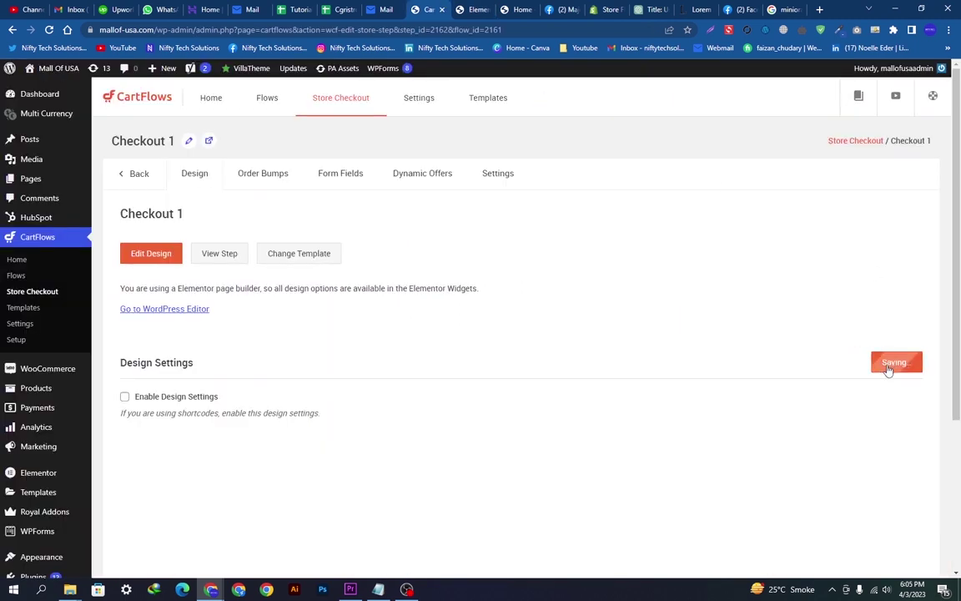
pyautogui.click(134, 173)
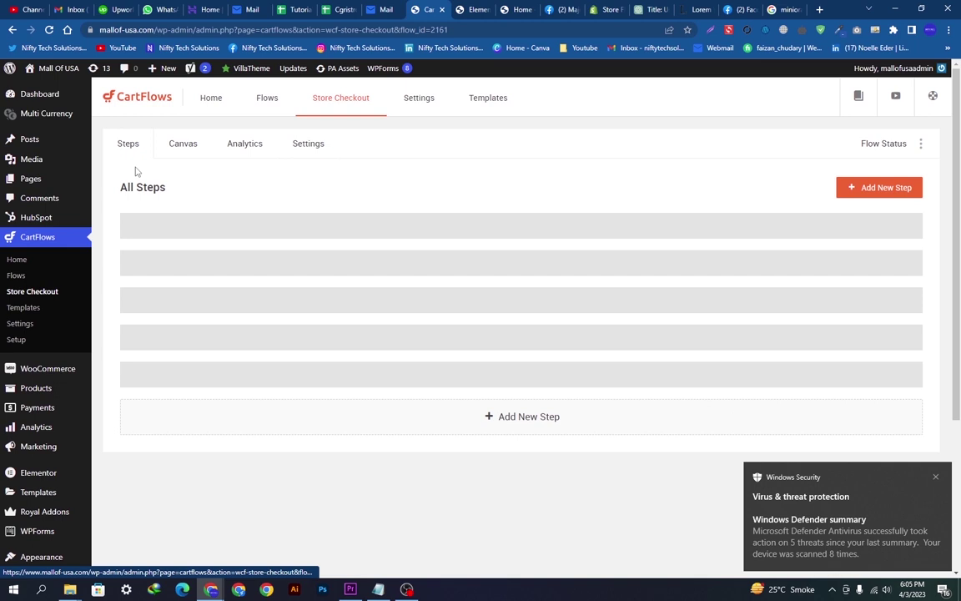
pyautogui.click(934, 478)
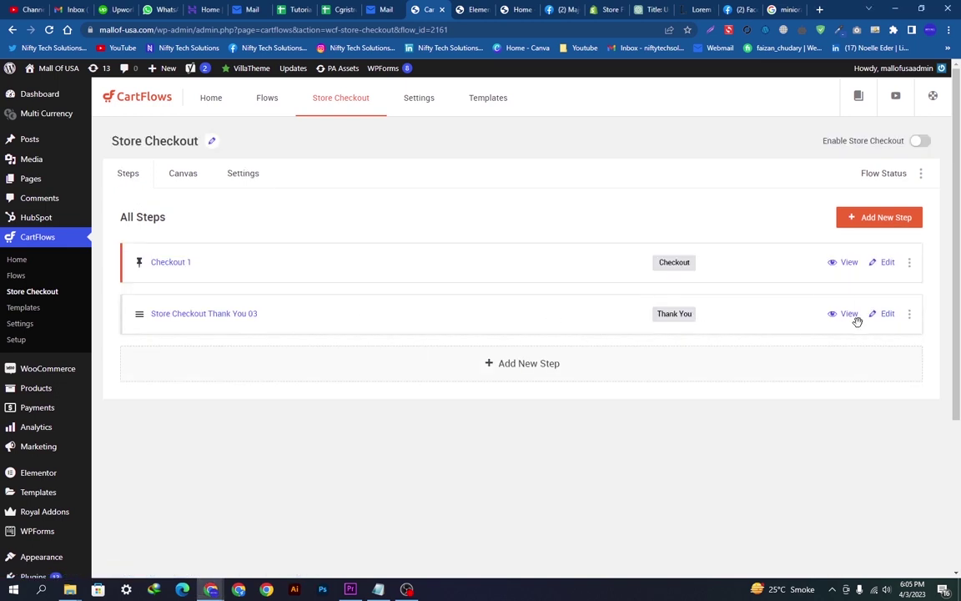
# Rename the Store Checkout Thank You 03 step to 'Thankyou 1' and save the title.
pyautogui.click(887, 317)
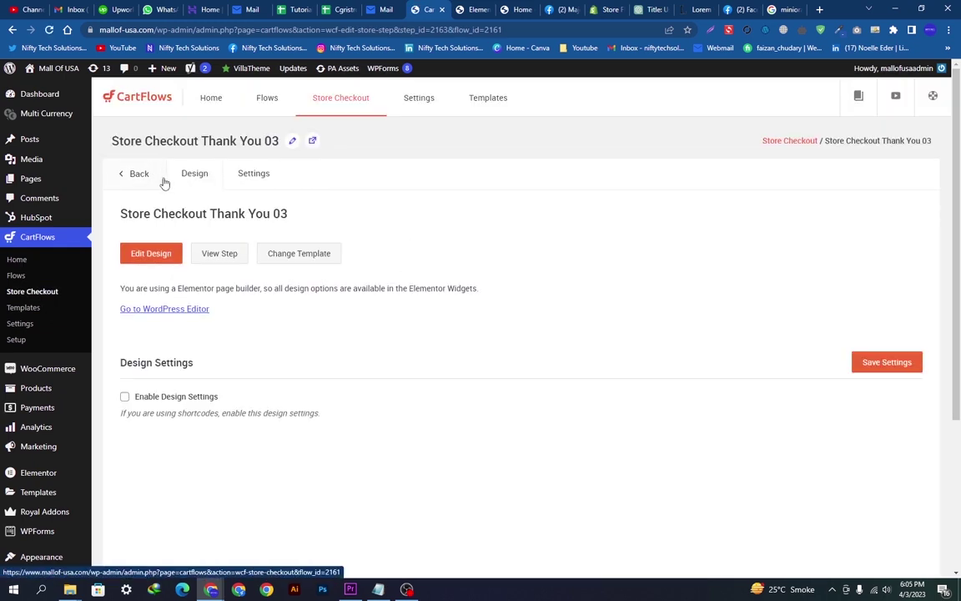
pyautogui.click(293, 145)
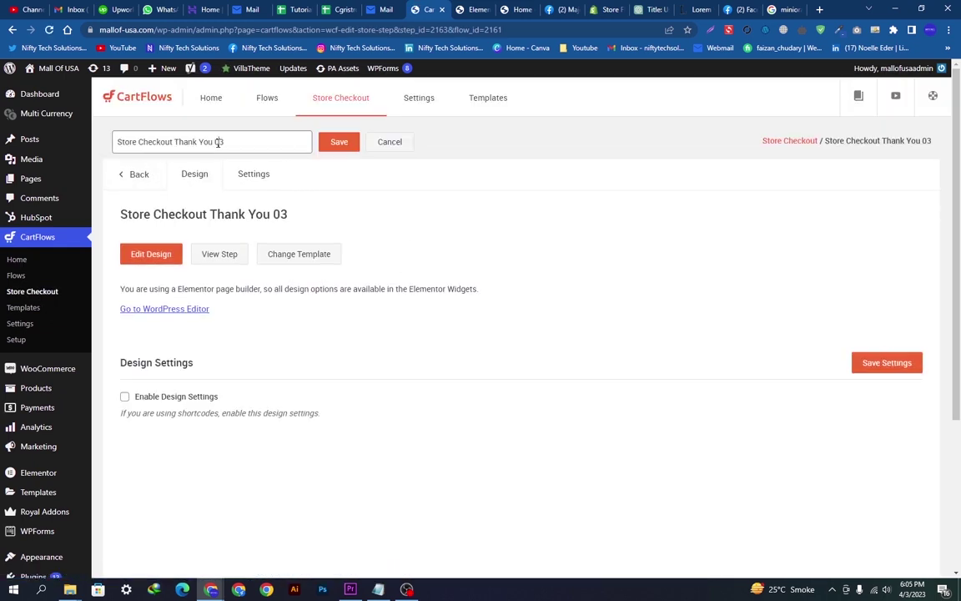
pyautogui.tripleClick(218, 141)
pyautogui.write('Thankyou 1')
pyautogui.click(339, 153)
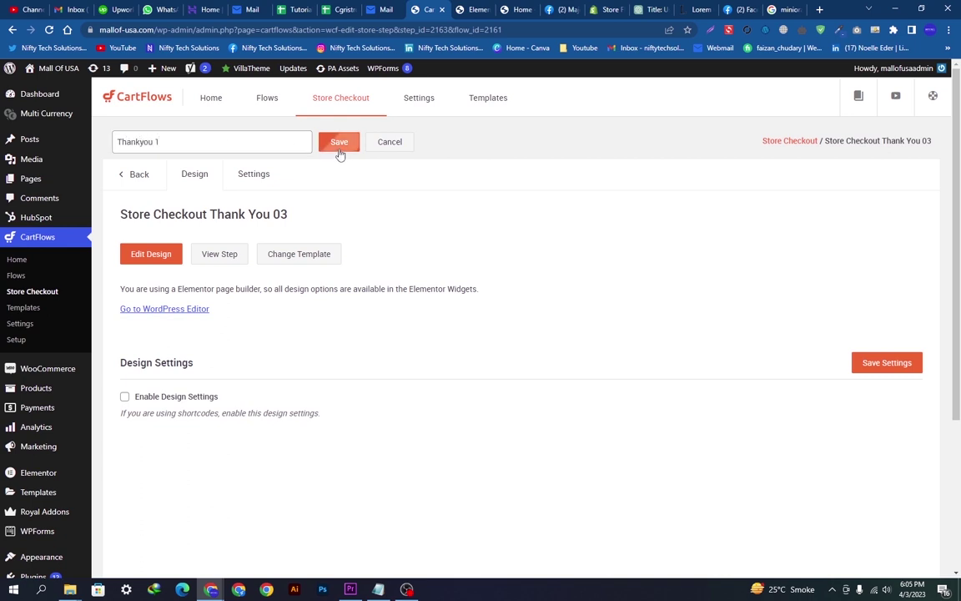
# Edit the thank-you page in Elementor and choose a new image for the header logo.
pyautogui.click(144, 252)
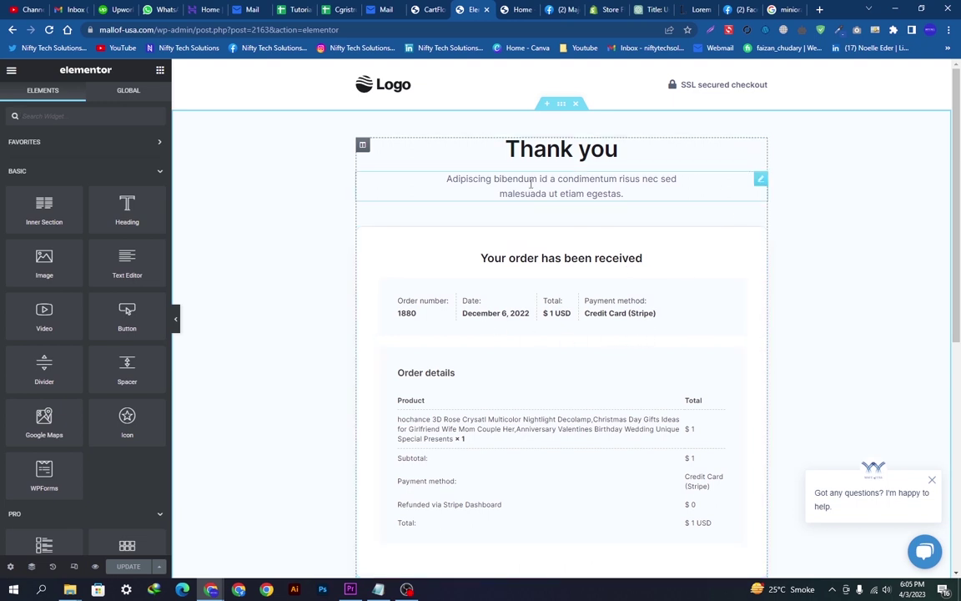
pyautogui.click(402, 93)
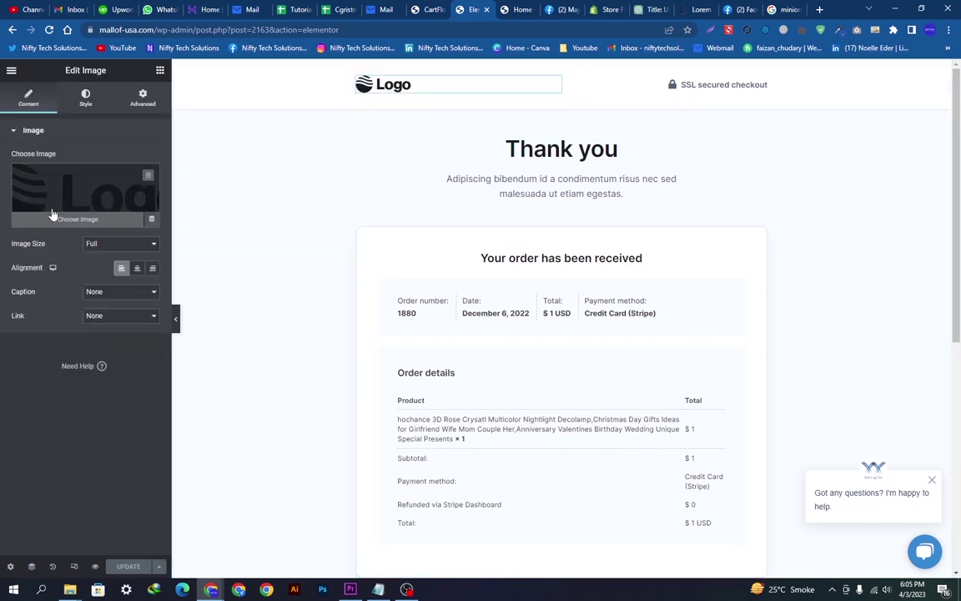
pyautogui.click(72, 217)
# Find the Mall of USA logo in the media library and insert it.
pyautogui.scroll(-10, 732, 476)
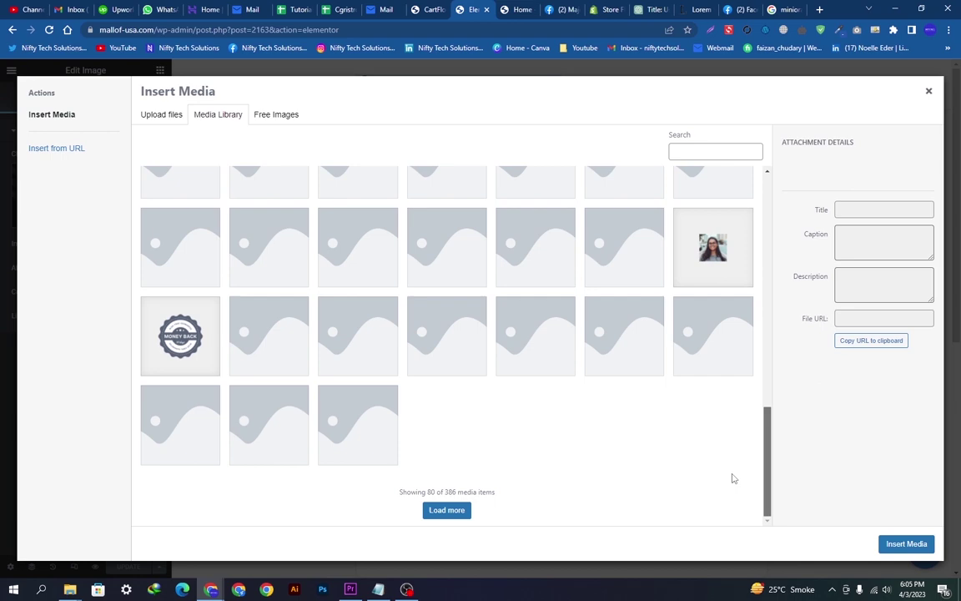
pyautogui.click(446, 509)
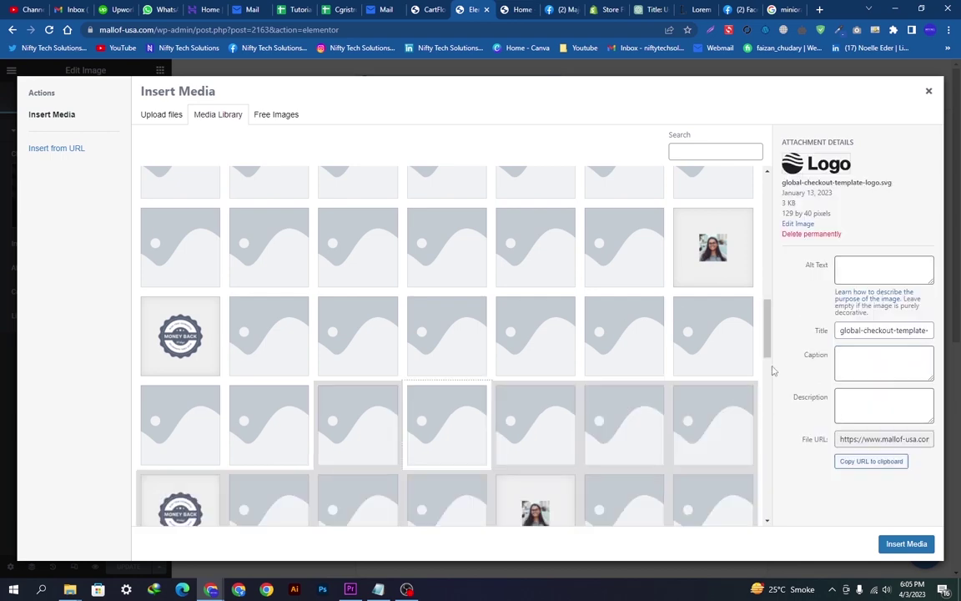
pyautogui.scroll(-5, 766, 393)
pyautogui.rightClick(769, 529)
pyautogui.click(649, 507)
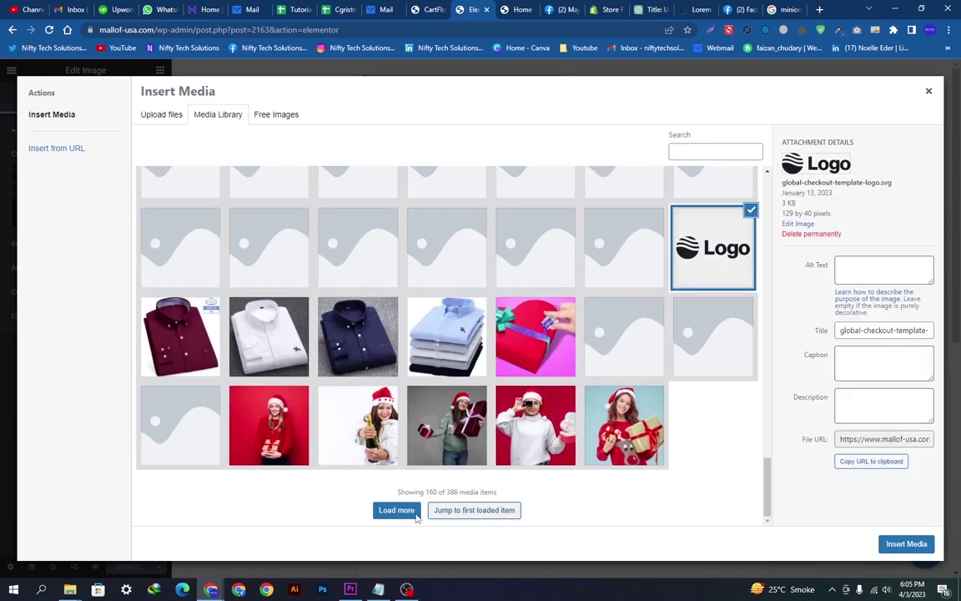
pyautogui.click(397, 510)
pyautogui.scroll(-10, 773, 388)
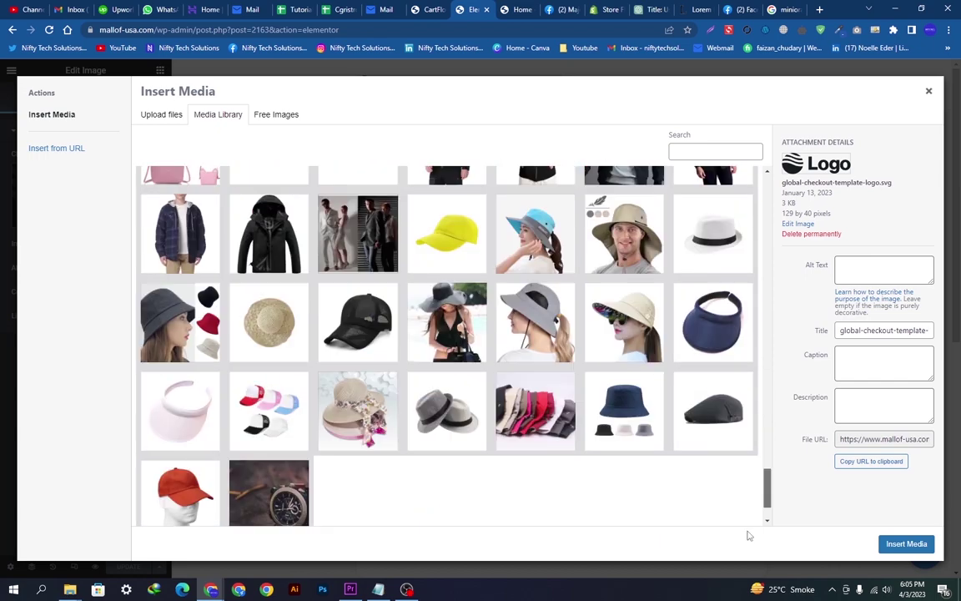
pyautogui.click(384, 509)
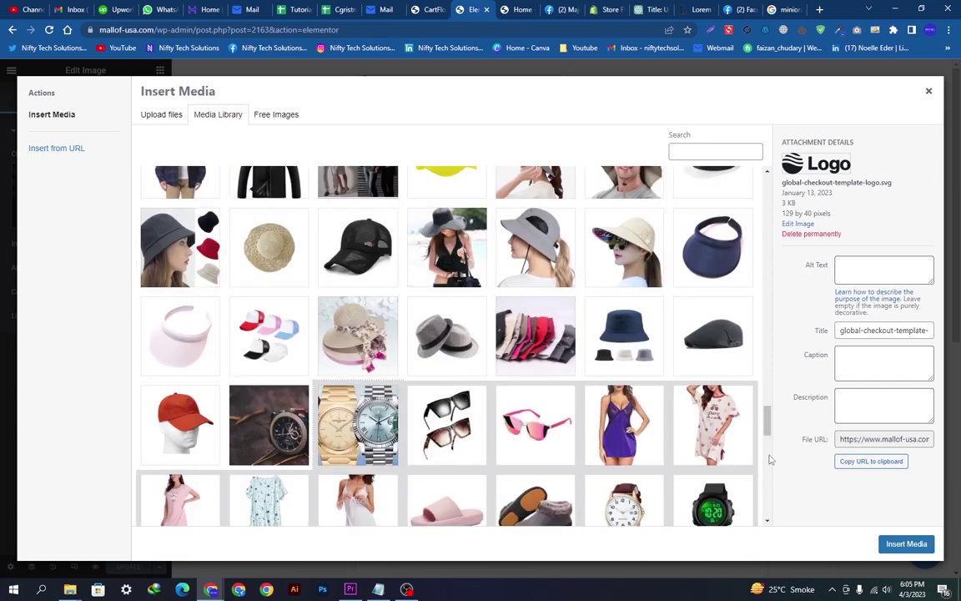
pyautogui.moveTo(769, 424); pyautogui.dragTo(753, 534)
pyautogui.click(341, 450)
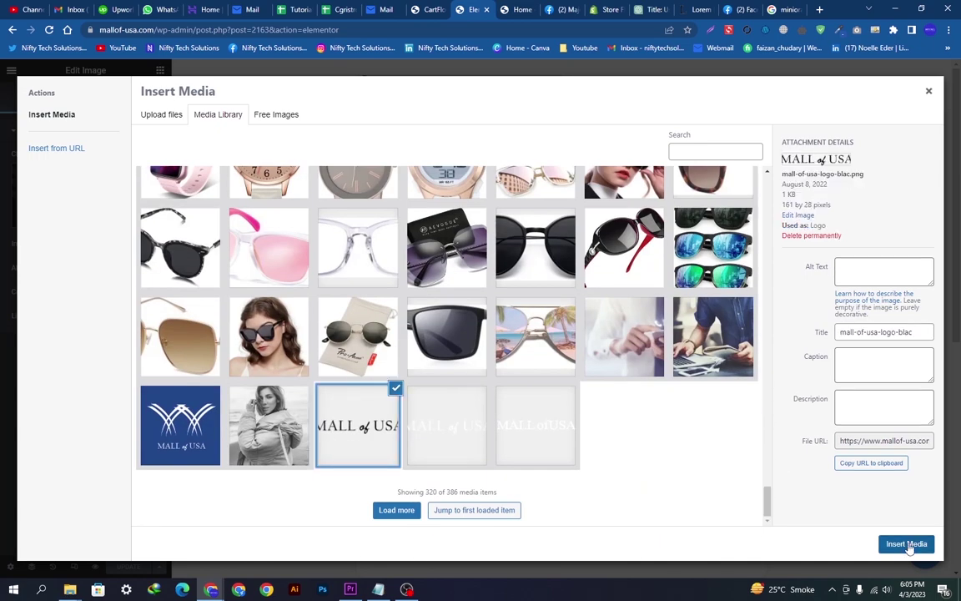
pyautogui.click(906, 543)
# Widen the header logo to 184 and tint the Thank you section background #FFF8F8.
pyautogui.click(83, 97)
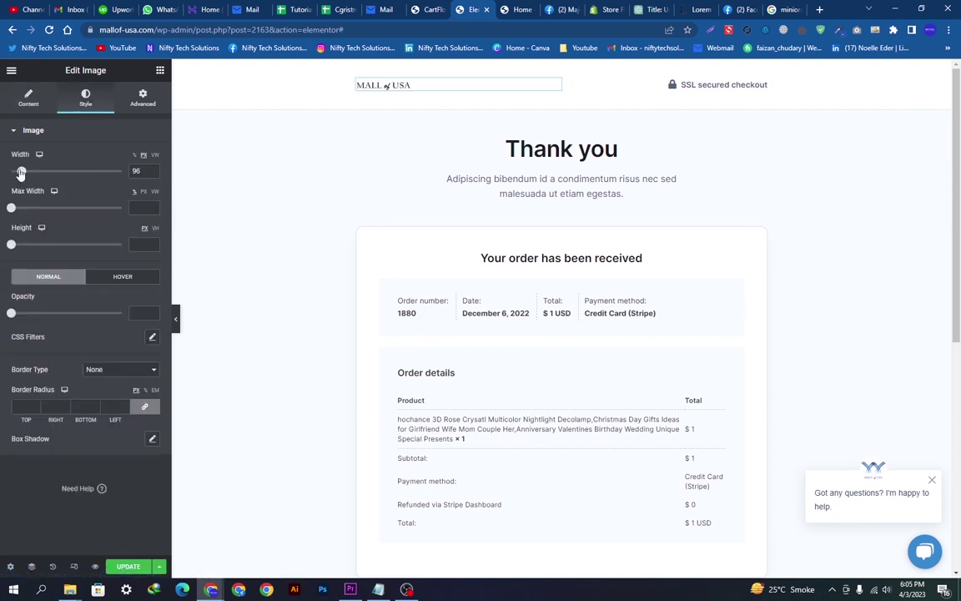
pyautogui.moveTo(22, 171); pyautogui.dragTo(31, 171)
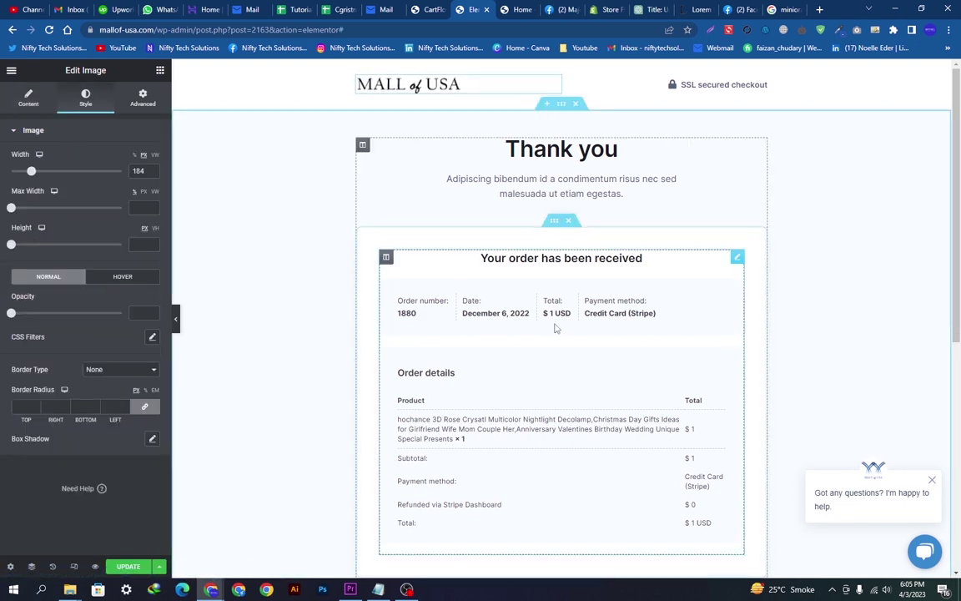
pyautogui.click(561, 104)
pyautogui.click(76, 105)
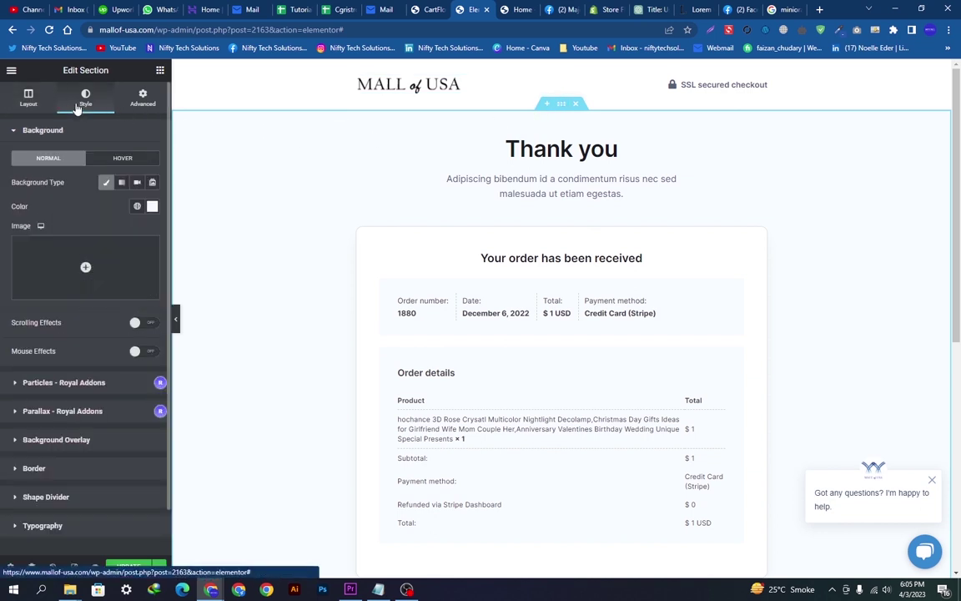
pyautogui.click(152, 206)
pyautogui.moveTo(42, 359); pyautogui.dragTo(21, 354)
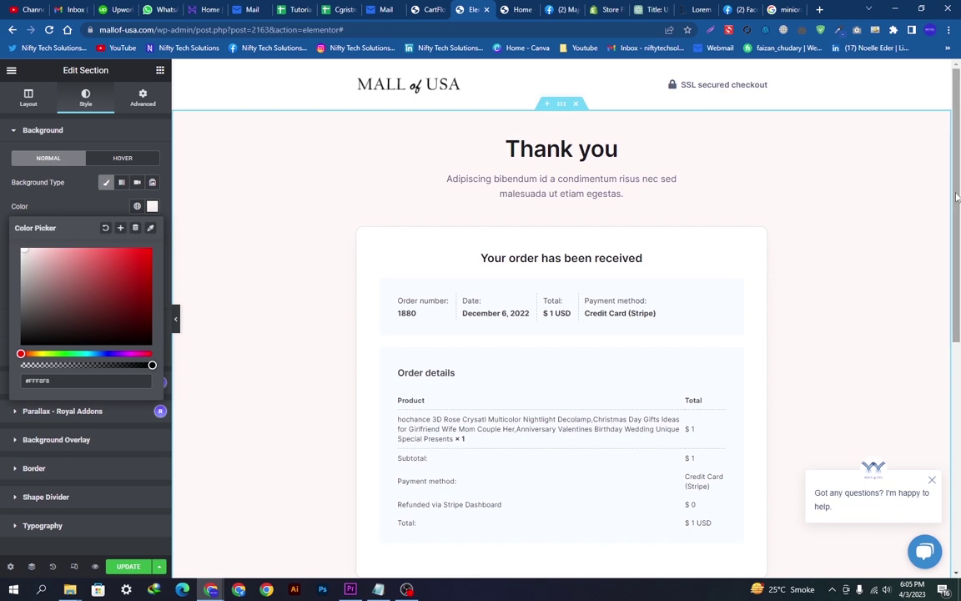
pyautogui.scroll(-3, 943, 275)
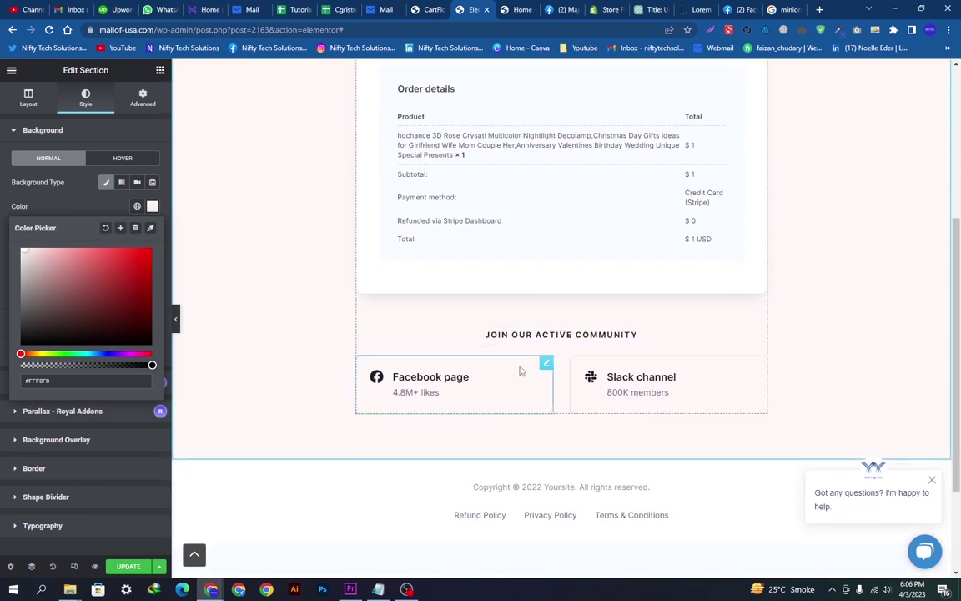
# Replace the Slack box icon with the Instagram icon and retitle it 'Instagram shop'.
pyautogui.click(546, 364)
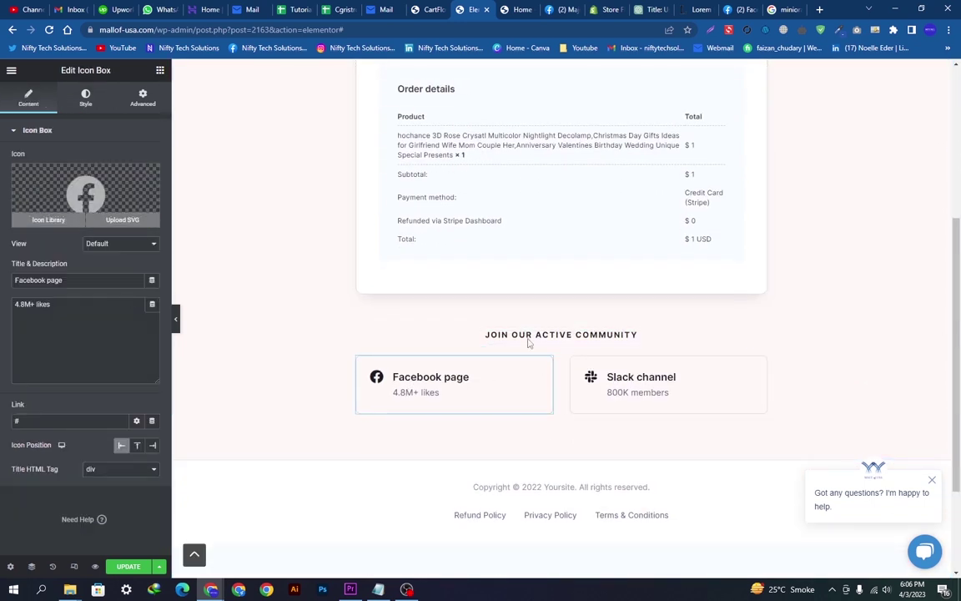
pyautogui.click(758, 364)
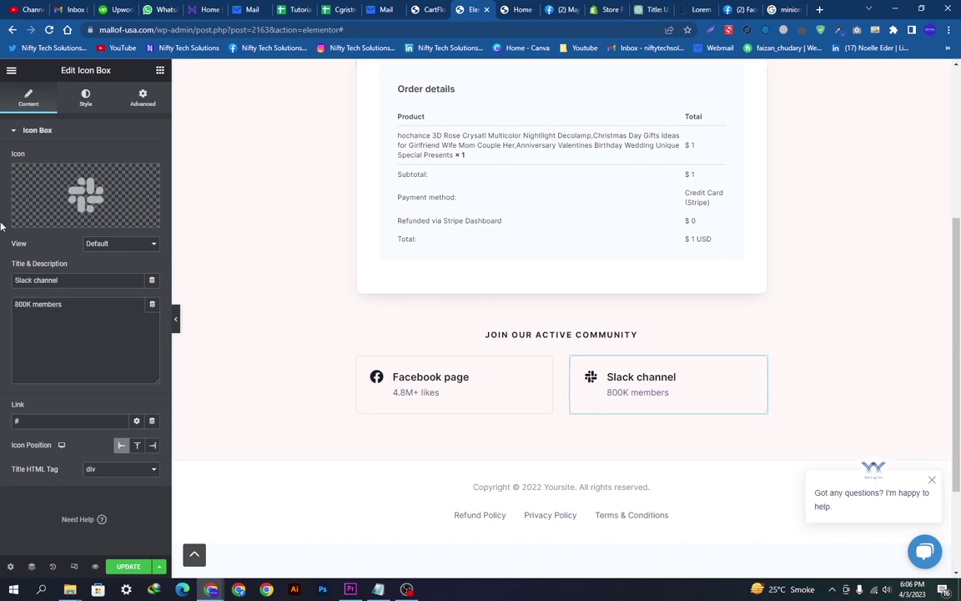
pyautogui.click(47, 219)
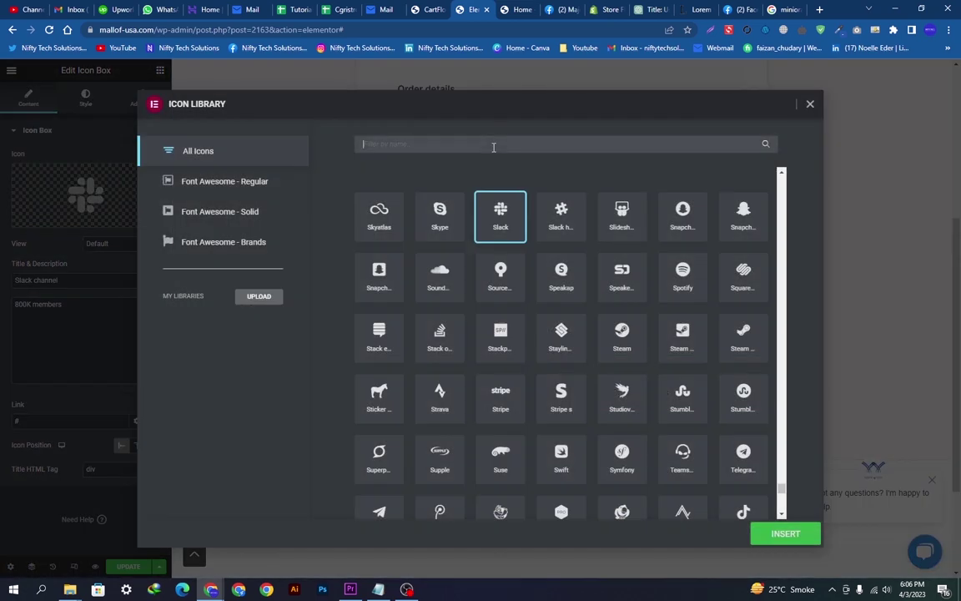
pyautogui.click(494, 147)
pyautogui.write('ins')
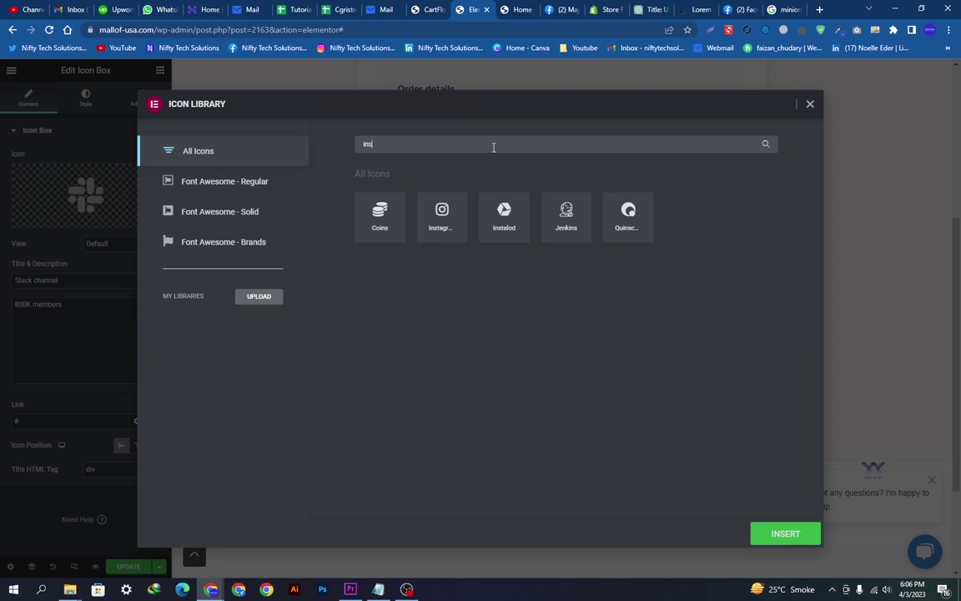
pyautogui.click(442, 214)
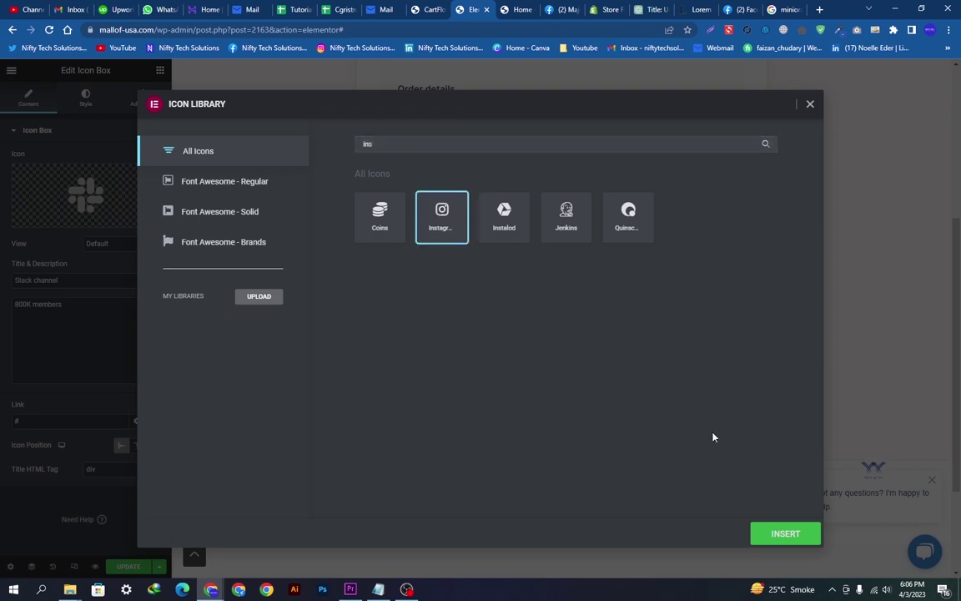
pyautogui.click(780, 533)
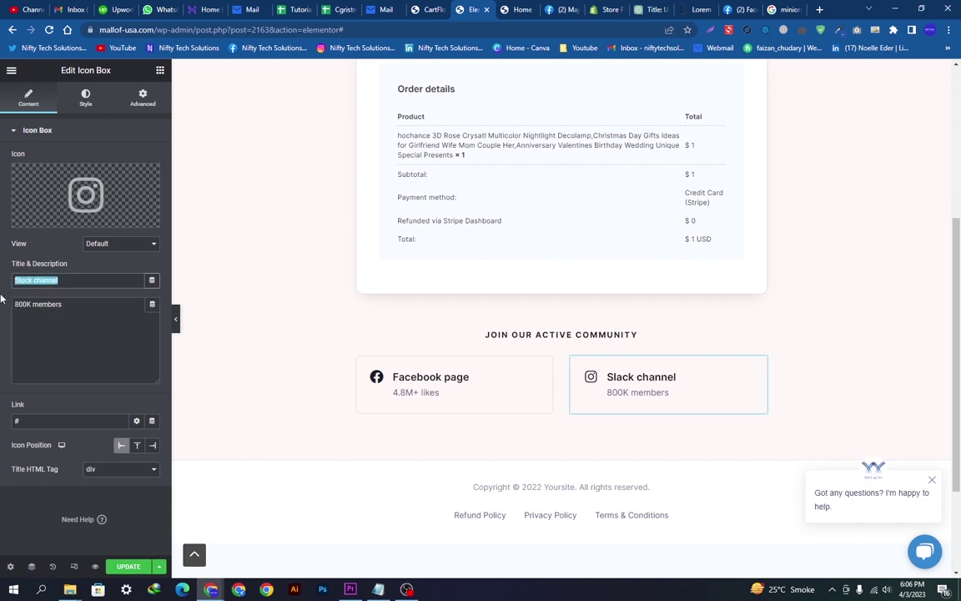
pyautogui.write('Instagram Shop')
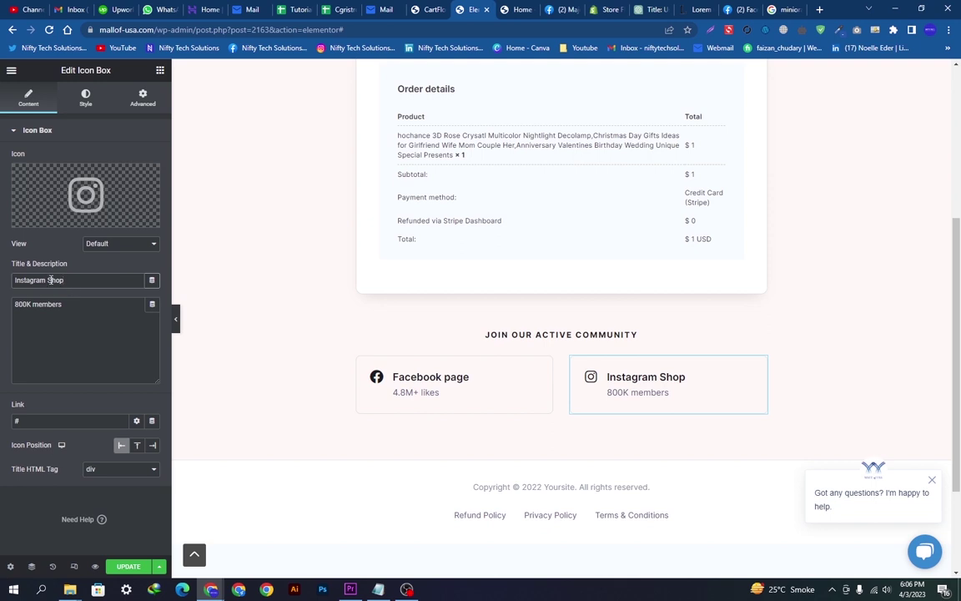
pyautogui.write('s')
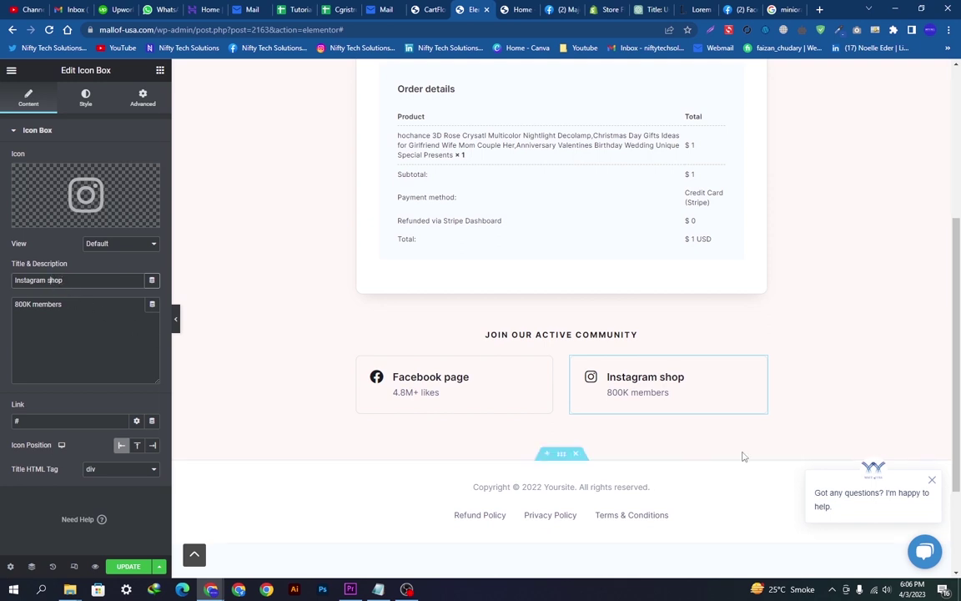
# Save the page, then delete the copyright and policy links footer section.
pyautogui.click(125, 567)
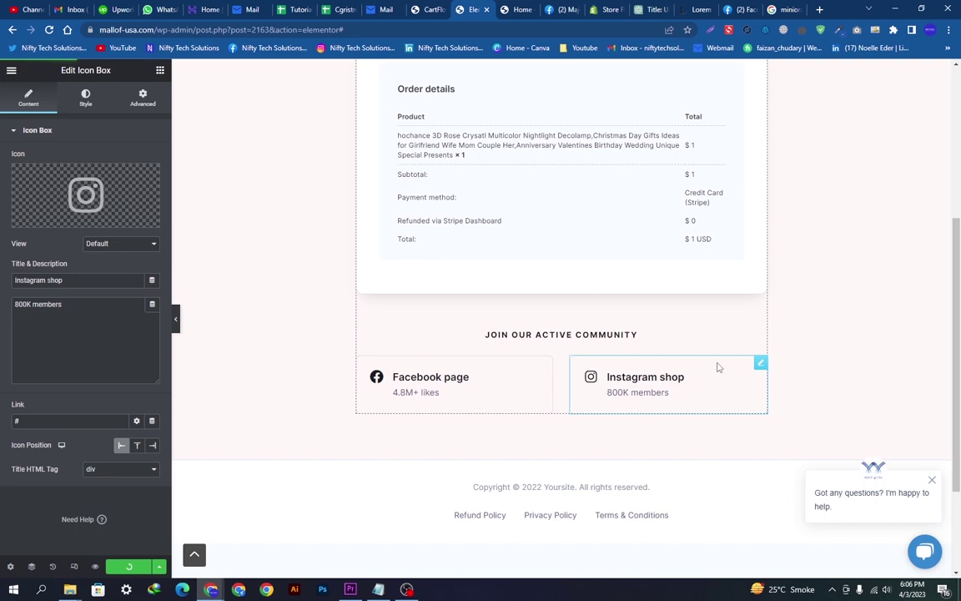
pyautogui.scroll(1, 717, 365)
pyautogui.scroll(-3, 717, 365)
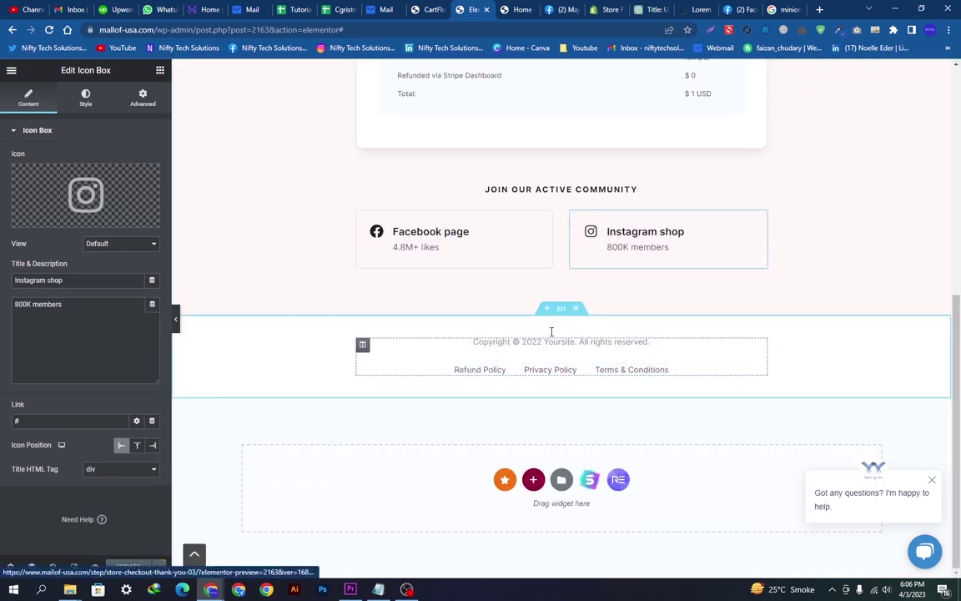
pyautogui.click(575, 309)
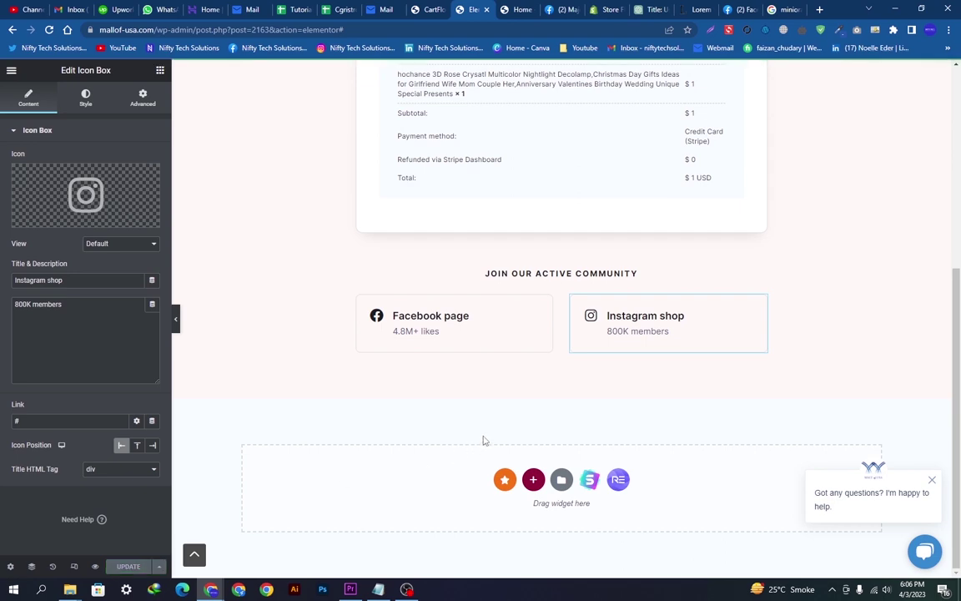
pyautogui.scroll(10, 483, 440)
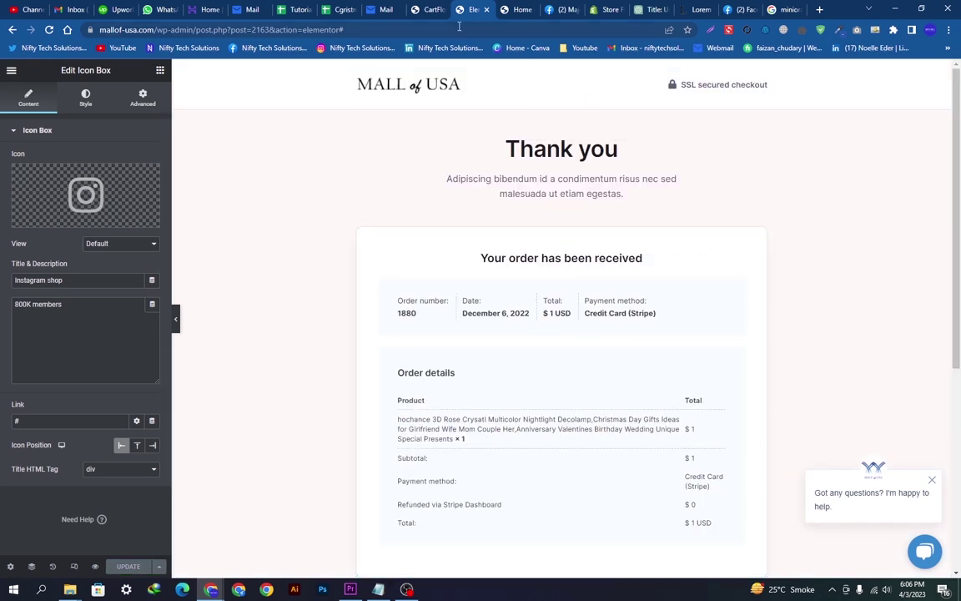
# Go back from the Thankyou 1 step page to the Store Checkout steps list.
pyautogui.click(435, 7)
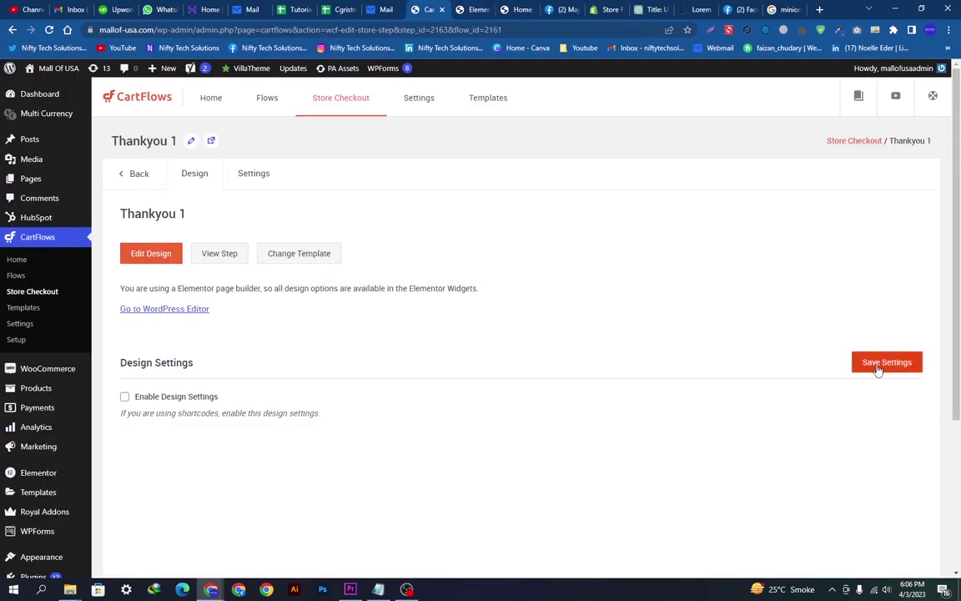
pyautogui.click(132, 174)
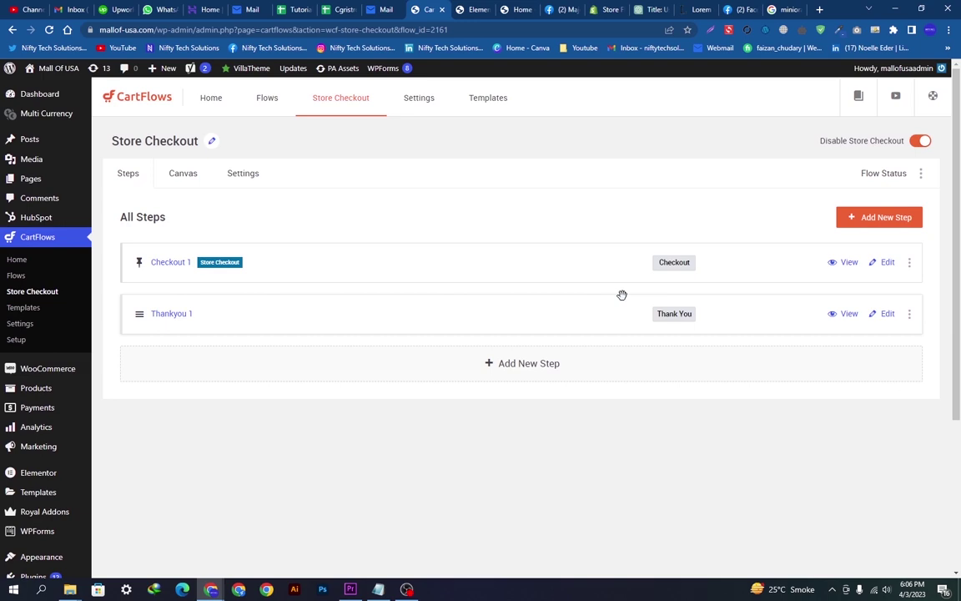
pyautogui.scroll(-2, 622, 295)
pyautogui.scroll(2, 611, 307)
# Review the Canvas flow overview, then open the Settings tab showing slug store-checkout.
pyautogui.click(183, 177)
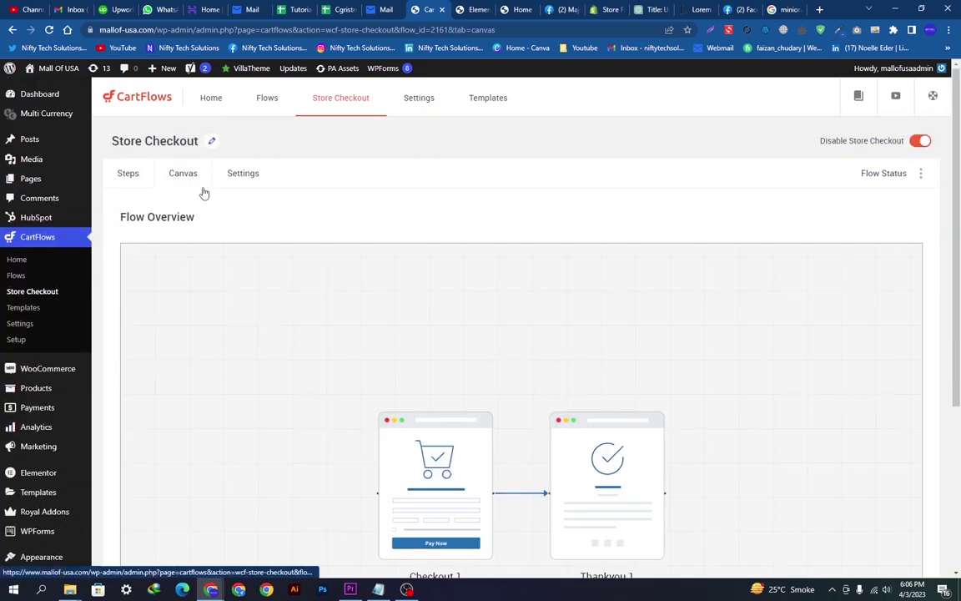
pyautogui.scroll(-3, 555, 355)
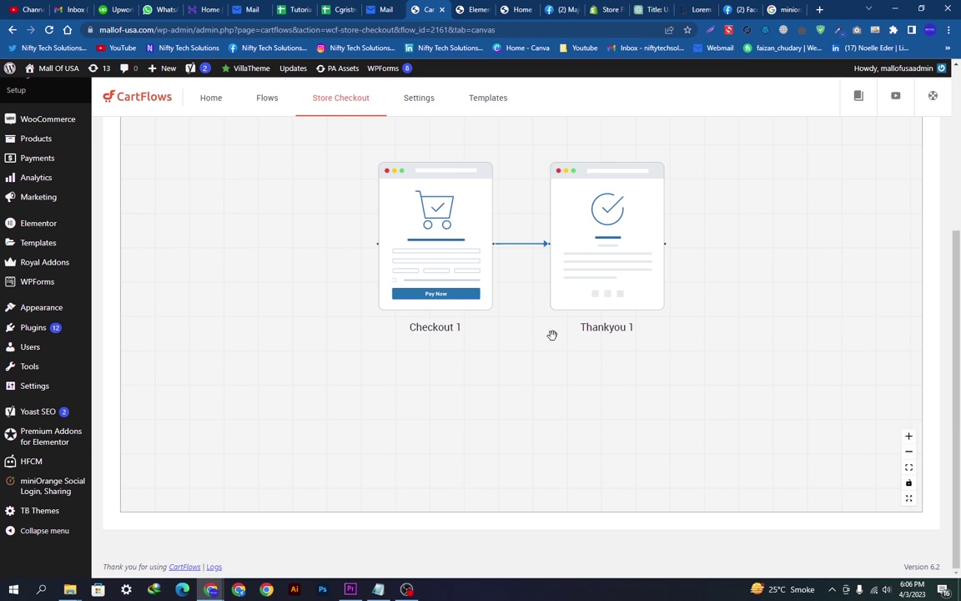
pyautogui.scroll(3, 551, 334)
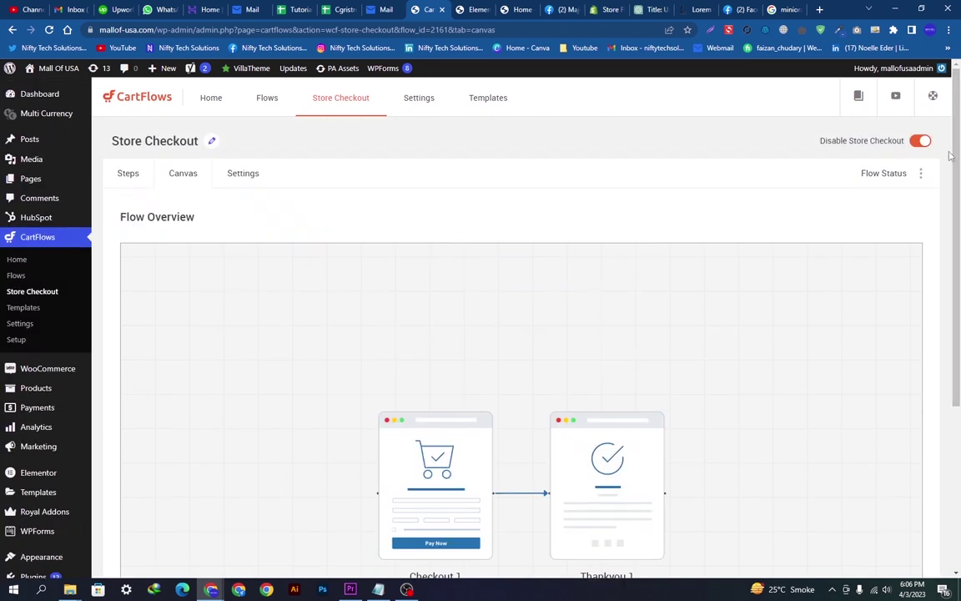
pyautogui.scroll(-2, 511, 399)
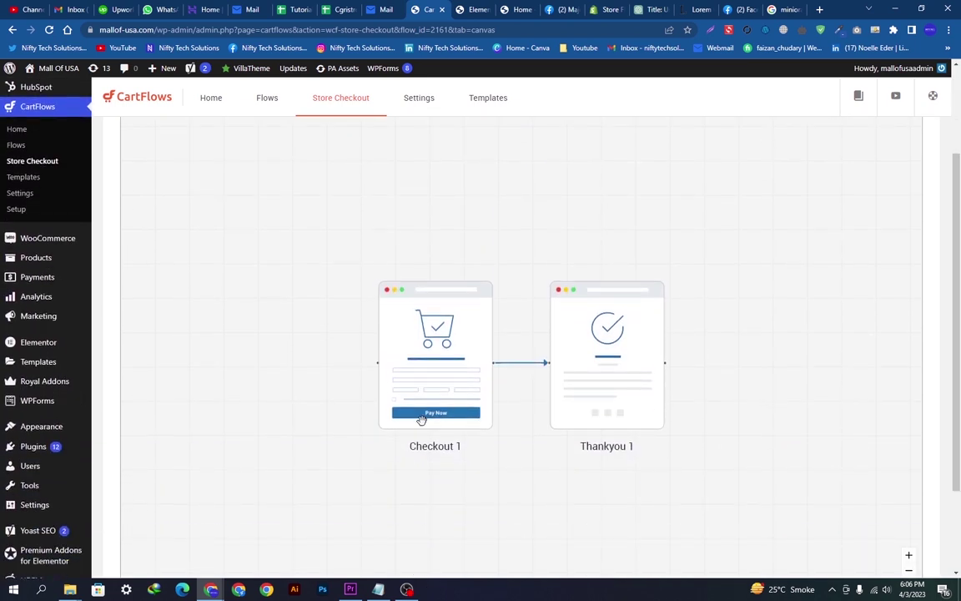
pyautogui.scroll(2, 606, 397)
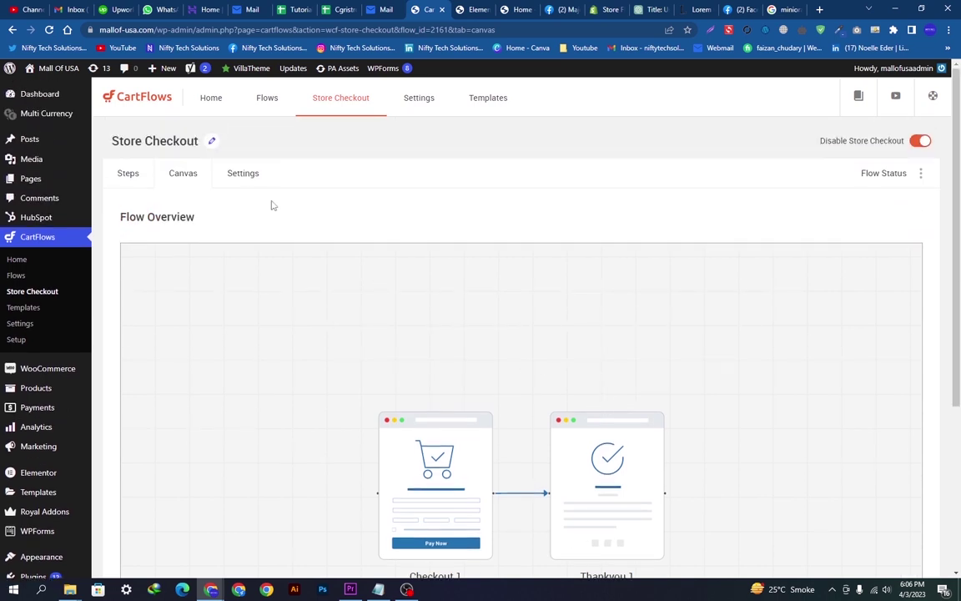
pyautogui.click(244, 174)
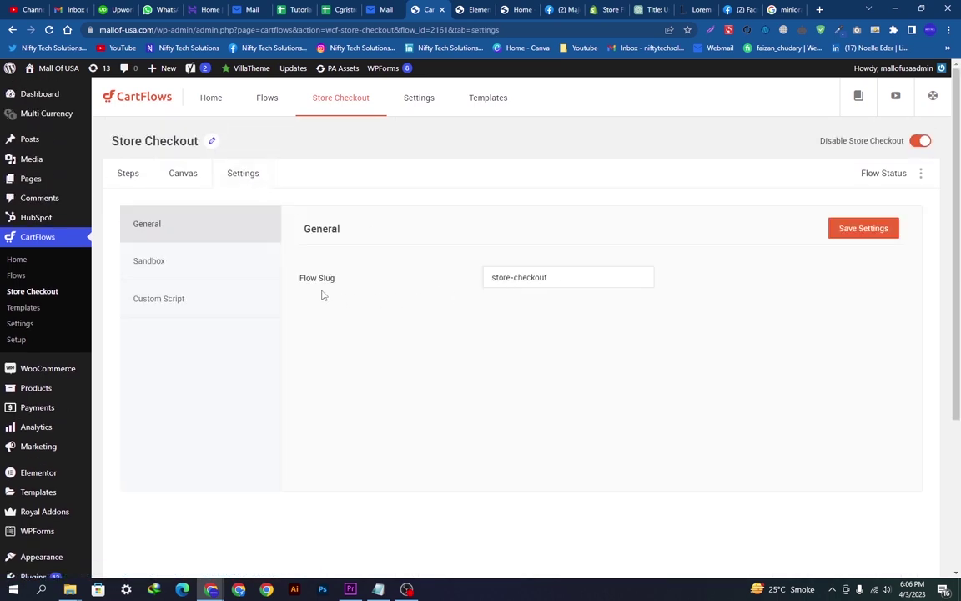
# In Sandbox settings, toggle Enable Test Mode on and back off.
pyautogui.moveTo(584, 277); pyautogui.dragTo(525, 279)
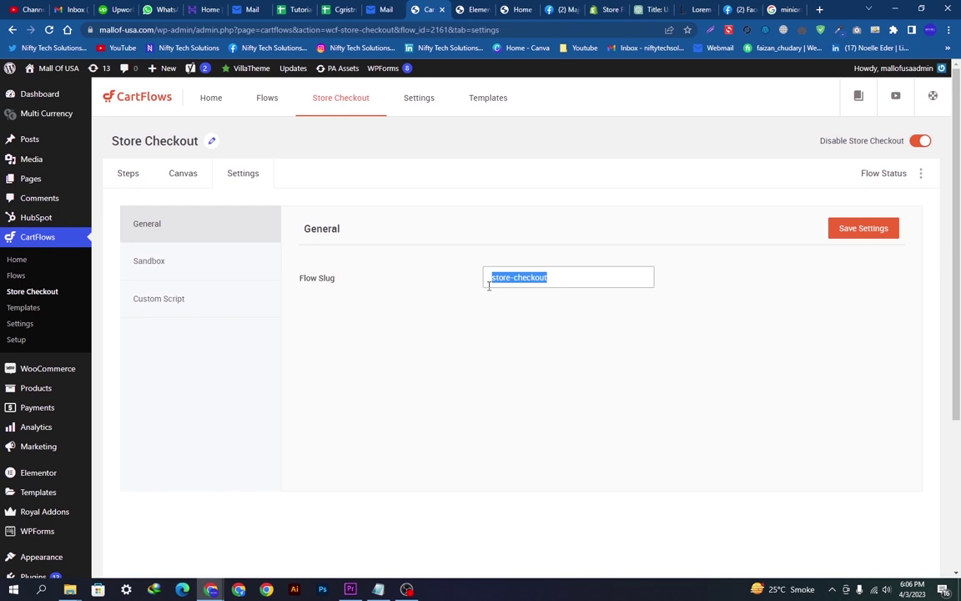
pyautogui.click(537, 301)
pyautogui.click(166, 269)
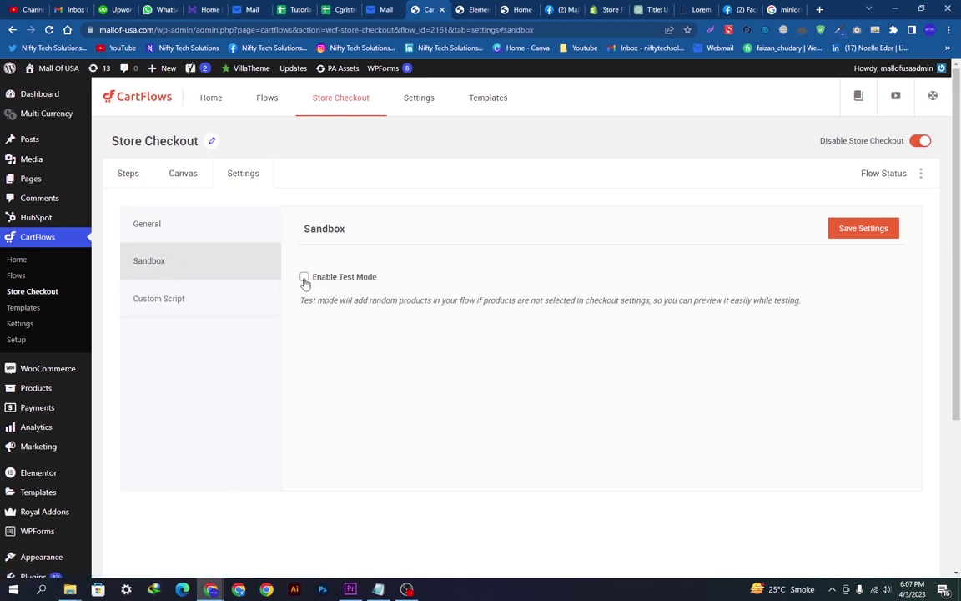
pyautogui.moveTo(382, 282); pyautogui.dragTo(312, 287)
pyautogui.click(320, 281)
pyautogui.click(305, 280)
# Clear all text from the Custom Script box and save the Store Checkout settings.
pyautogui.click(171, 293)
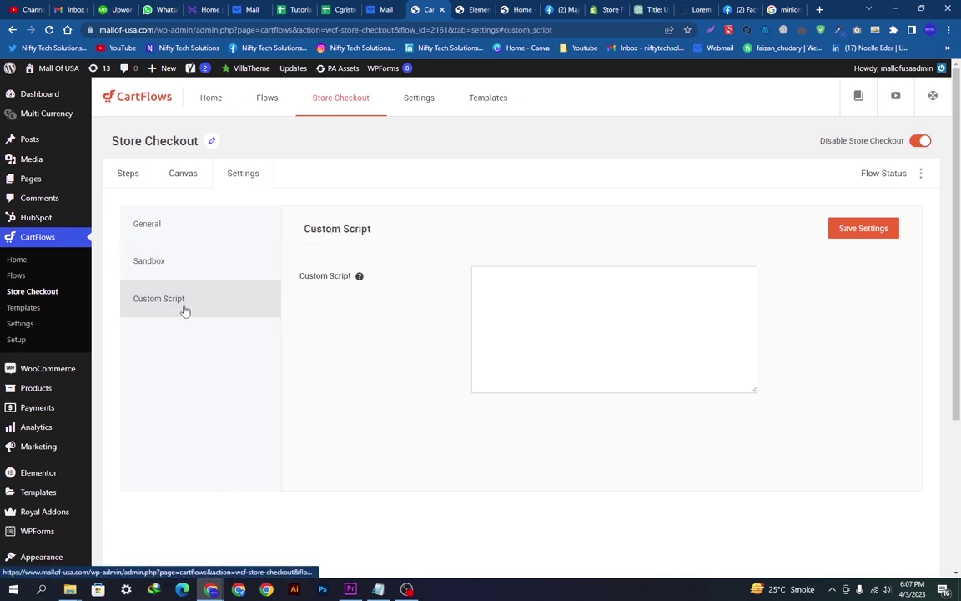
pyautogui.click(481, 298)
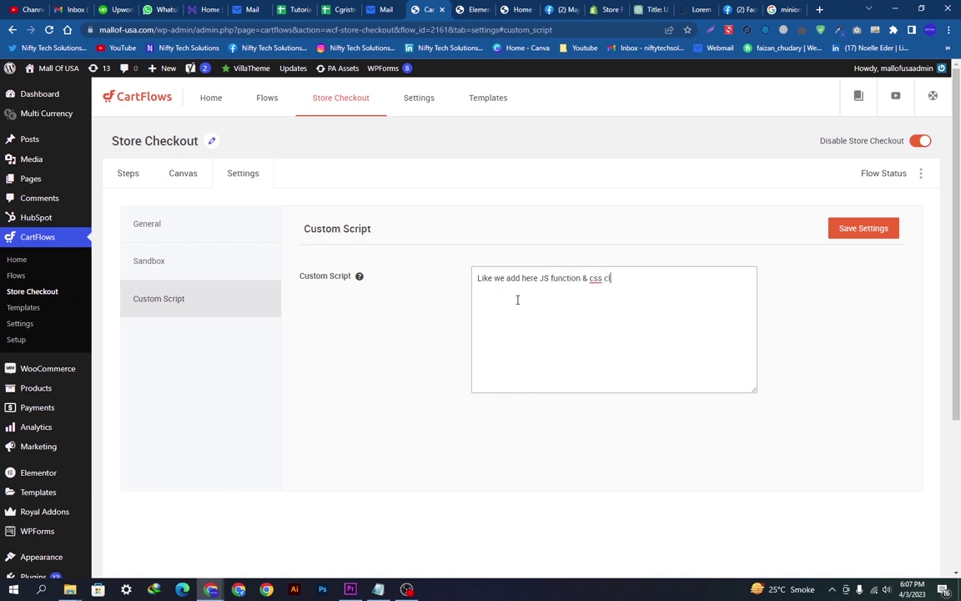
pyautogui.hotkey('ctrl', 'a')
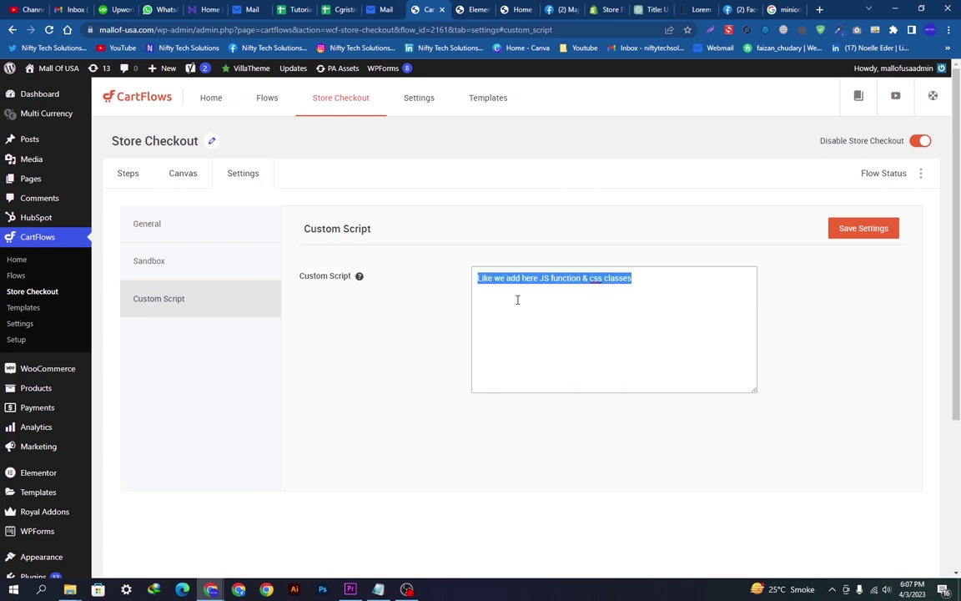
pyautogui.press('BackSpace')
pyautogui.click(851, 233)
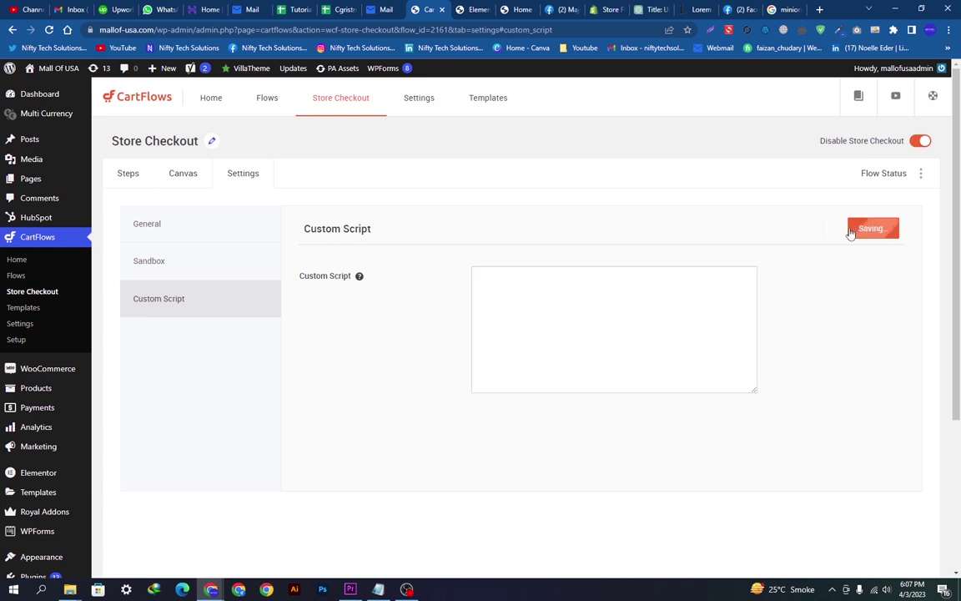
# Return to General settings and close the Elementor page tab.
pyautogui.click(159, 224)
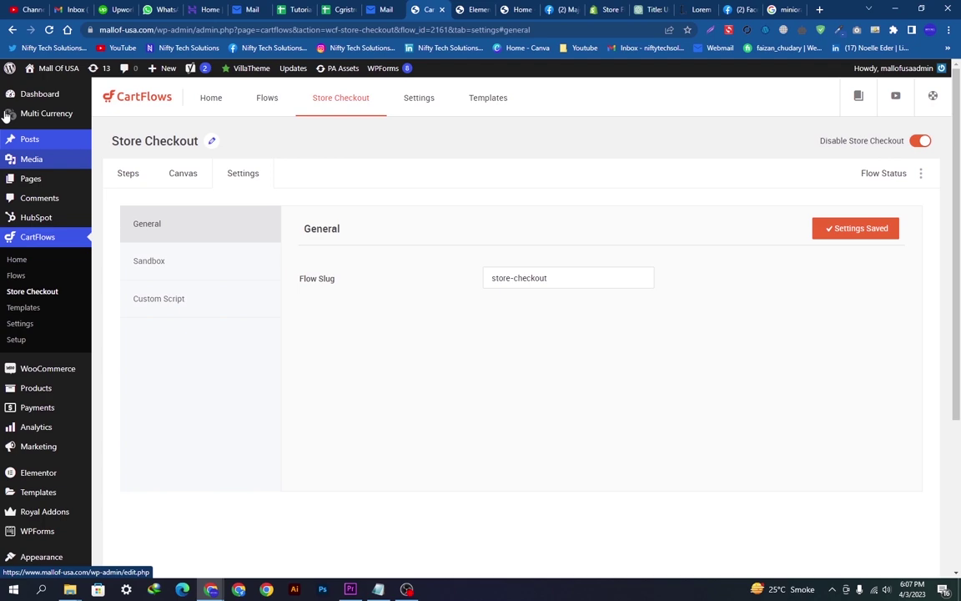
pyautogui.click(476, 10)
pyautogui.click(487, 10)
# Load the Mall of USA store URL in a new incognito Chrome window.
pyautogui.click(472, 9)
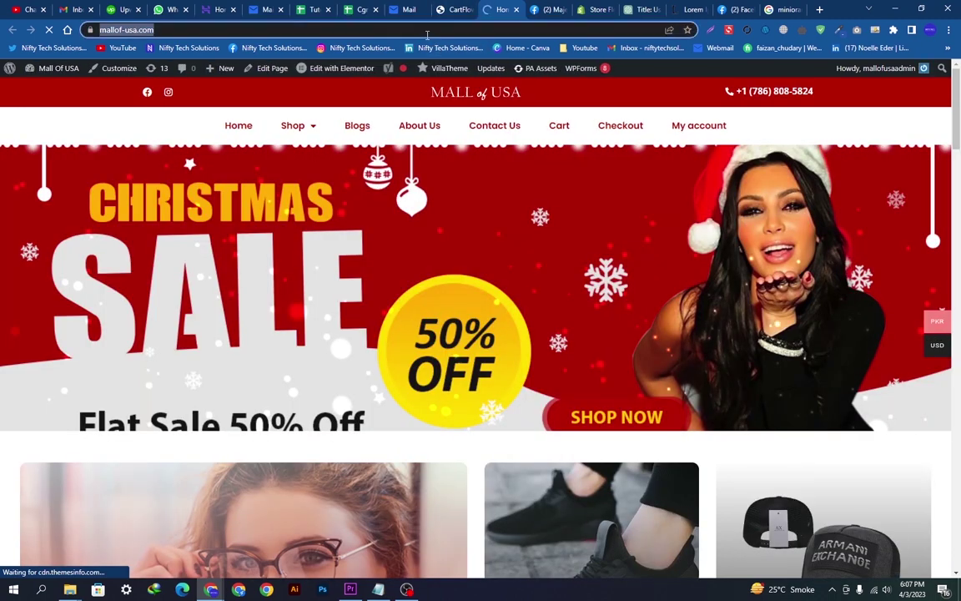
pyautogui.hotkey('ctrl', 'shift', 'n')
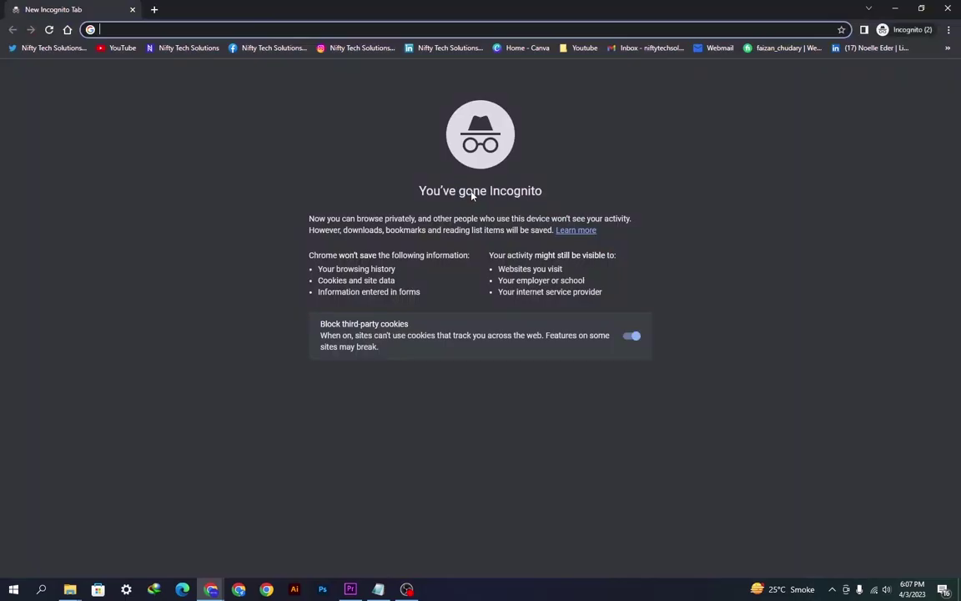
pyautogui.write('https://www.mallof-usa.com/')
pyautogui.press('Return')
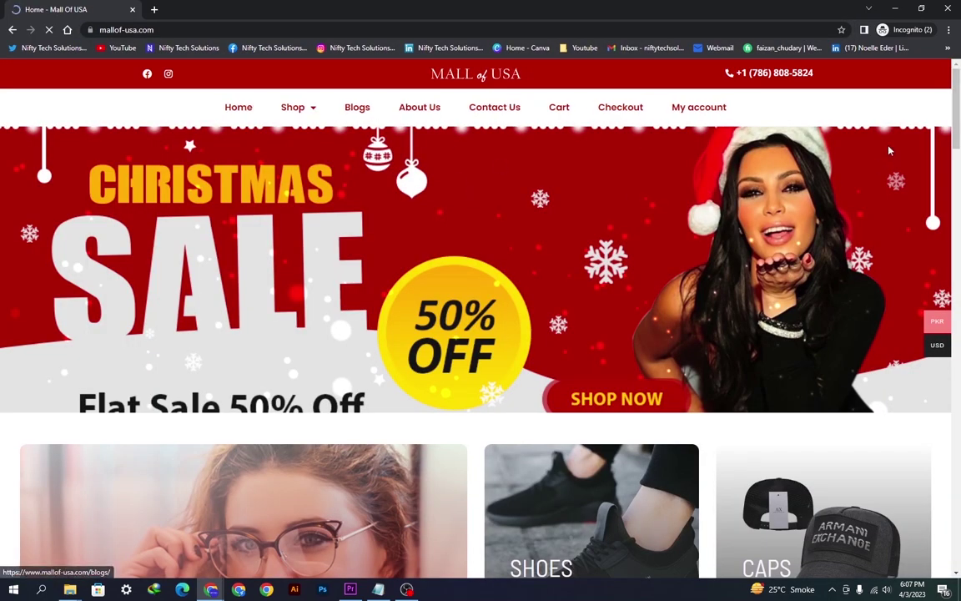
# Add the SOJOS sunglasses to the cart from the storefront.
pyautogui.scroll(-20, 918, 251)
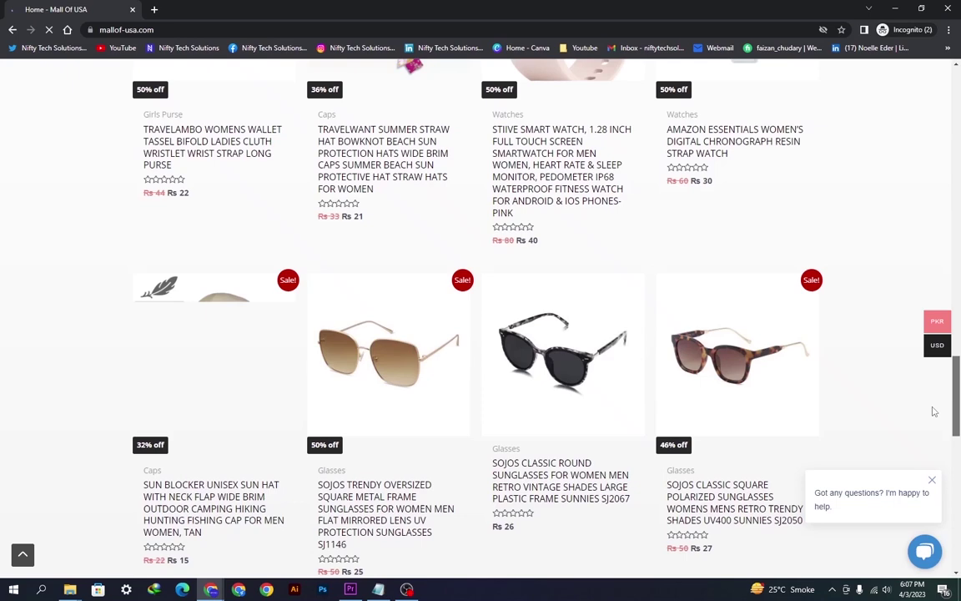
pyautogui.scroll(-5, 935, 411)
pyautogui.scroll(4, 907, 408)
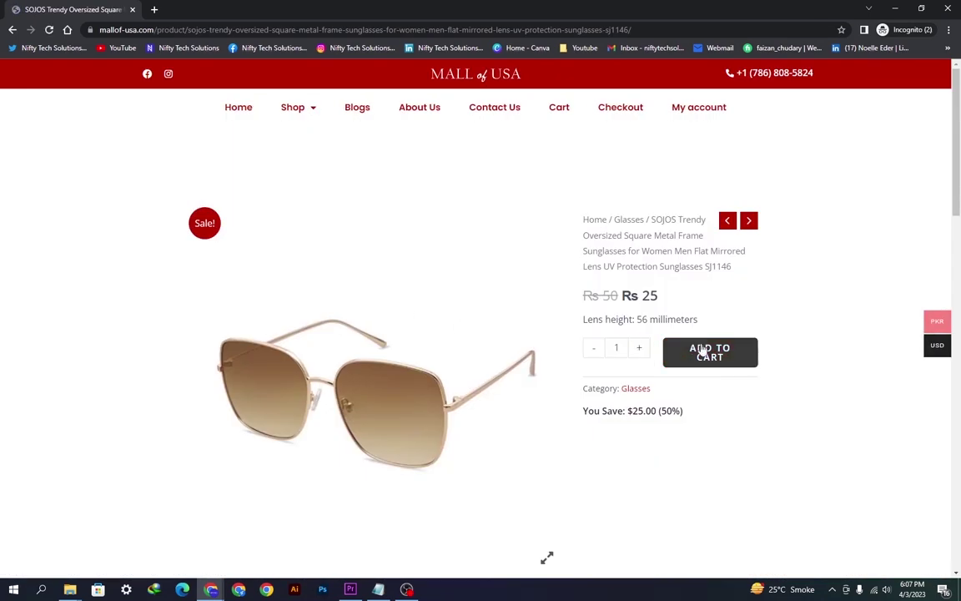
pyautogui.click(710, 352)
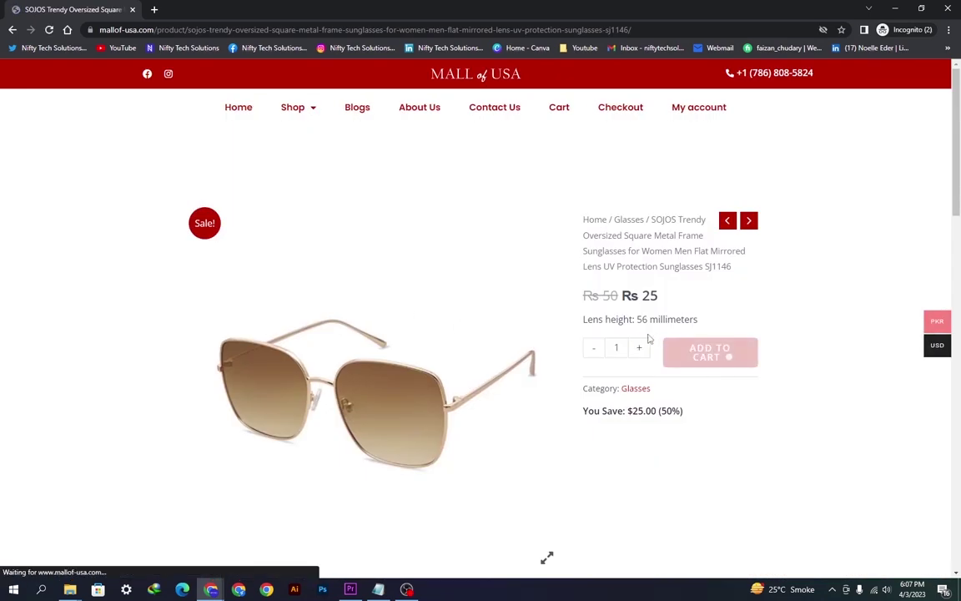
# Return to the store homepage and add the Cheers.US sun hat to the cart.
pyautogui.click(242, 111)
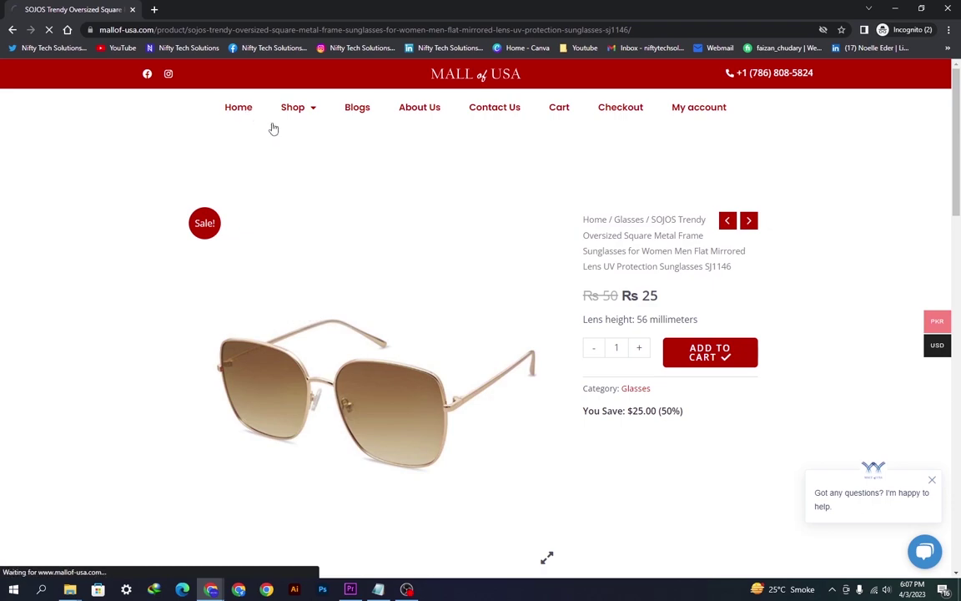
pyautogui.scroll(-10, 568, 317)
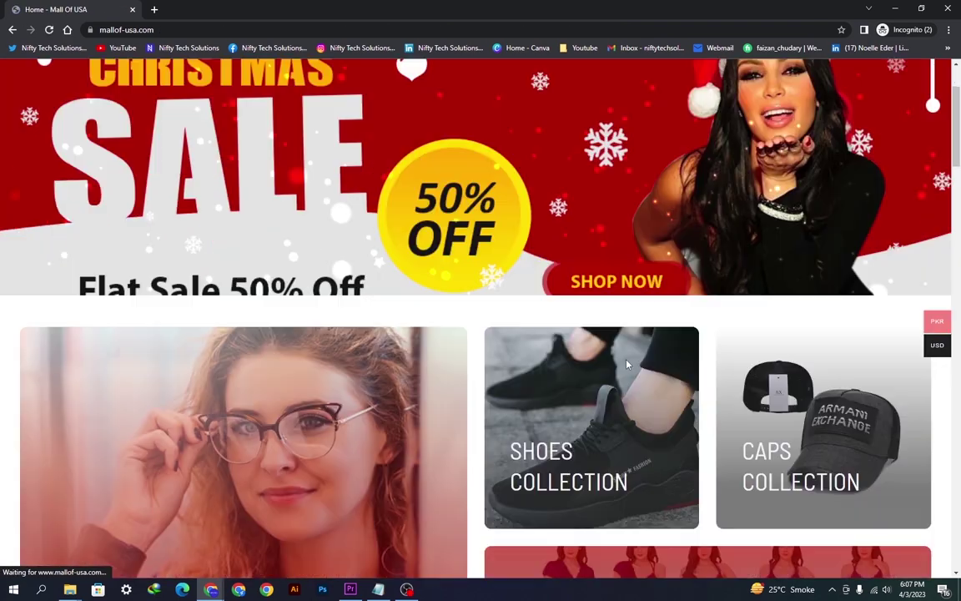
pyautogui.scroll(-10, 591, 296)
pyautogui.scroll(5, 588, 294)
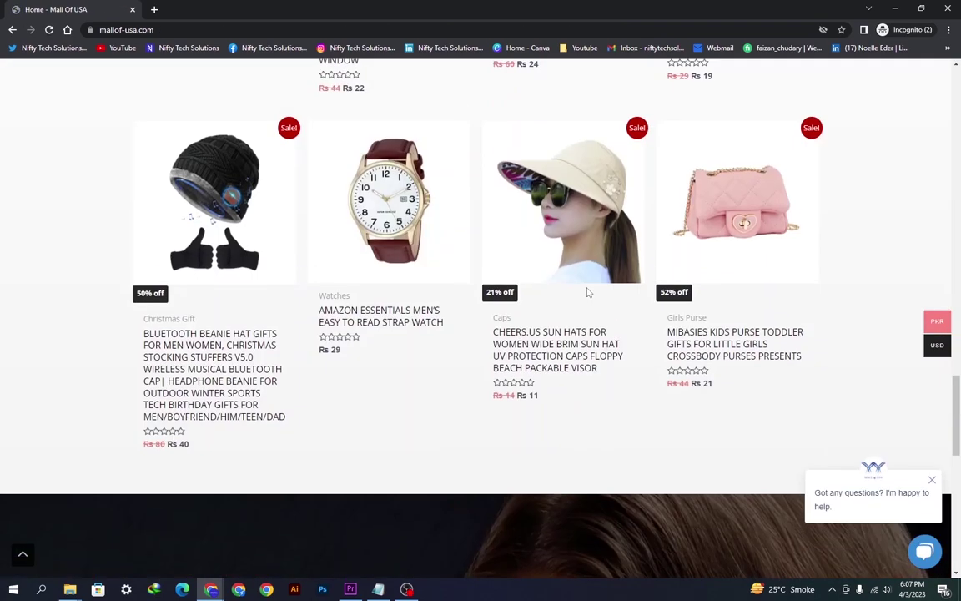
pyautogui.click(556, 252)
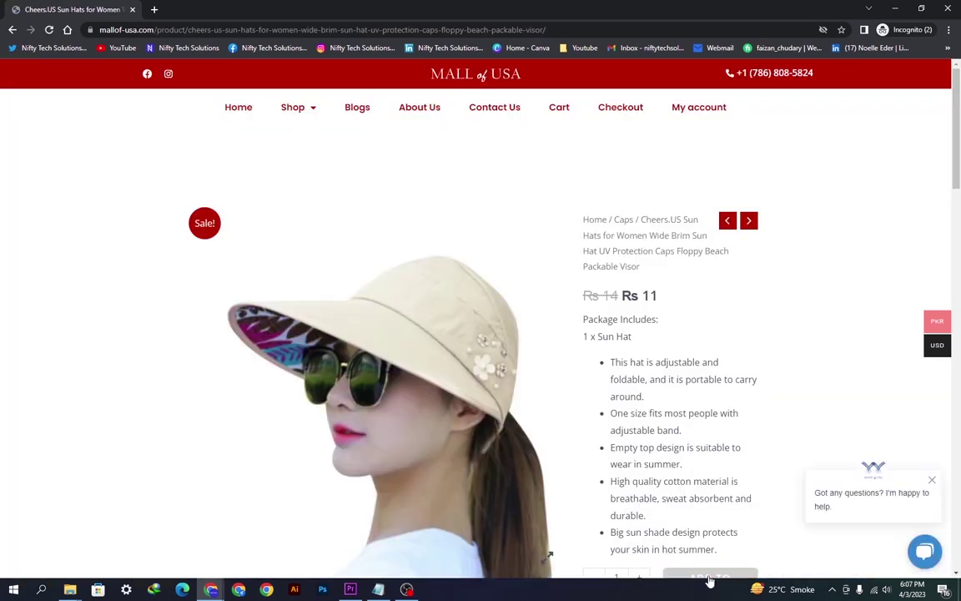
pyautogui.click(709, 577)
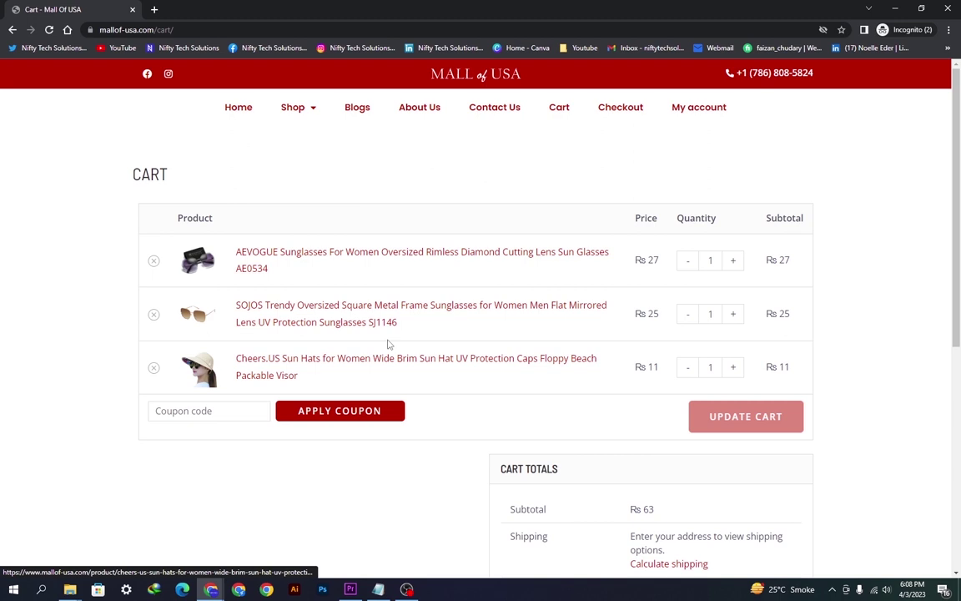
# Raise the AEVOGUE sunglasses quantity to 5, update the cart, and proceed to checkout.
pyautogui.scroll(-1, 947, 136)
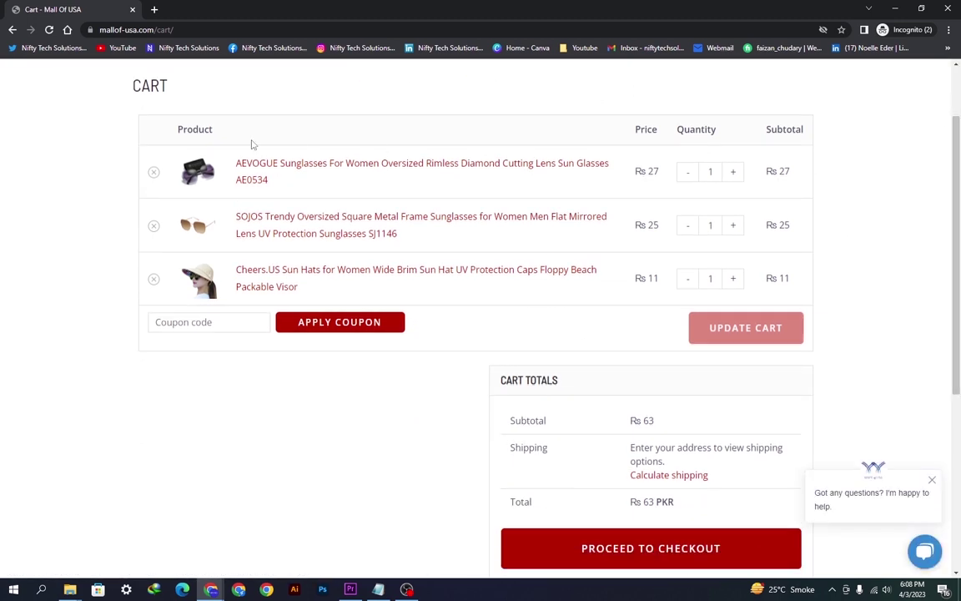
pyautogui.scroll(-1, 947, 261)
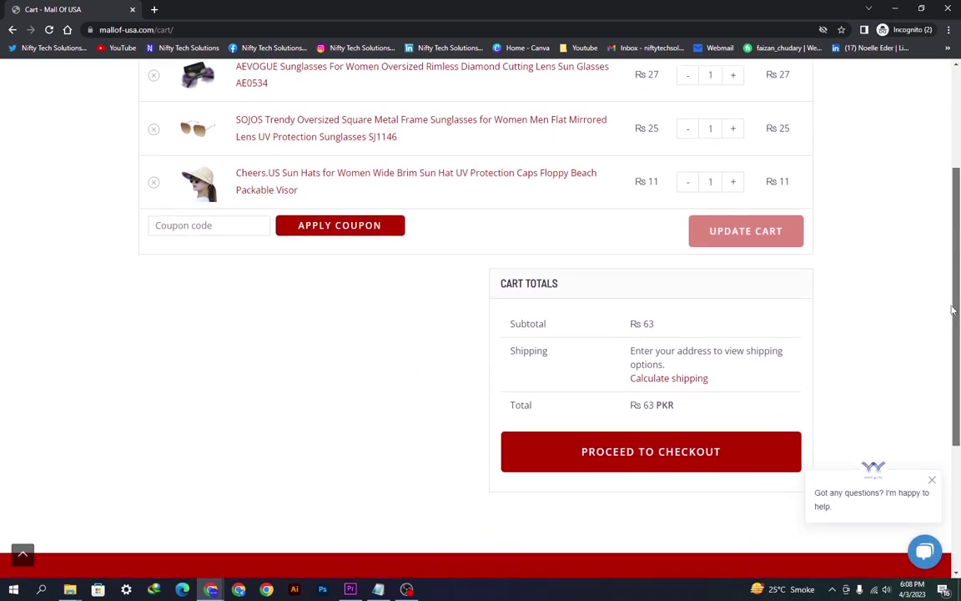
pyautogui.moveTo(674, 410); pyautogui.dragTo(617, 409)
pyautogui.scroll(2, 760, 300)
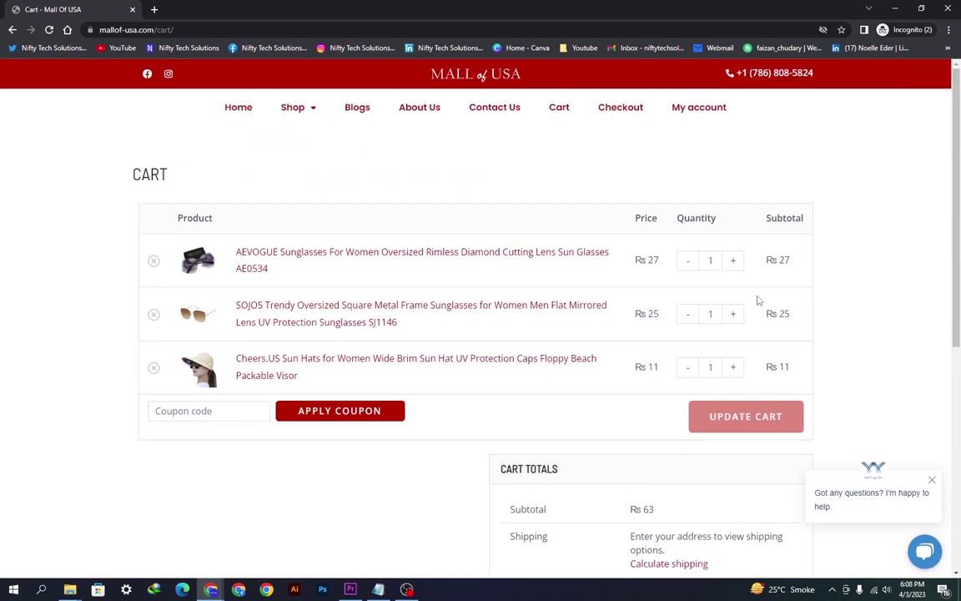
pyautogui.click(732, 261)
pyautogui.click(732, 261)
pyautogui.click(732, 261)
pyautogui.click(732, 261)
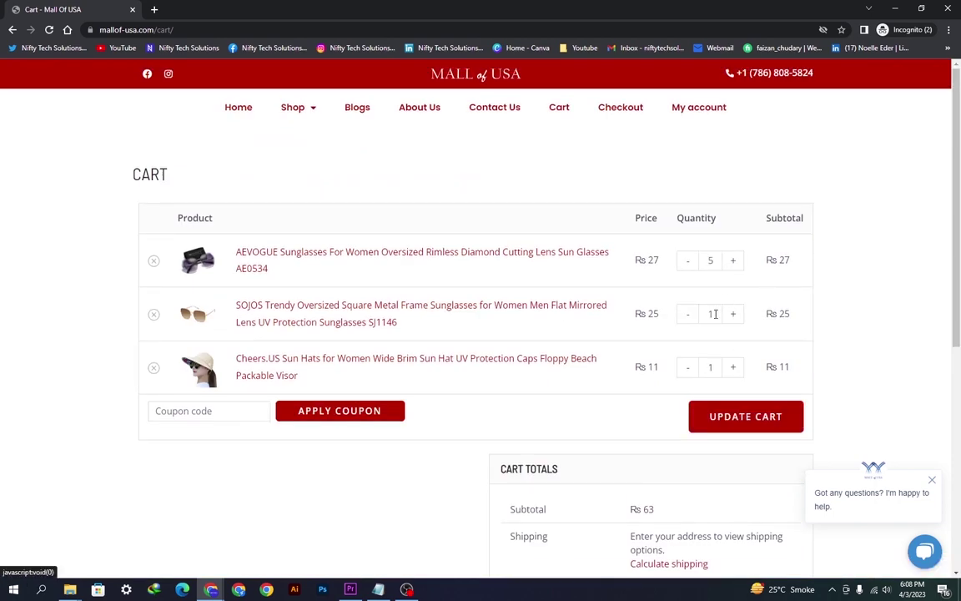
pyautogui.click(737, 419)
pyautogui.scroll(-2, 678, 431)
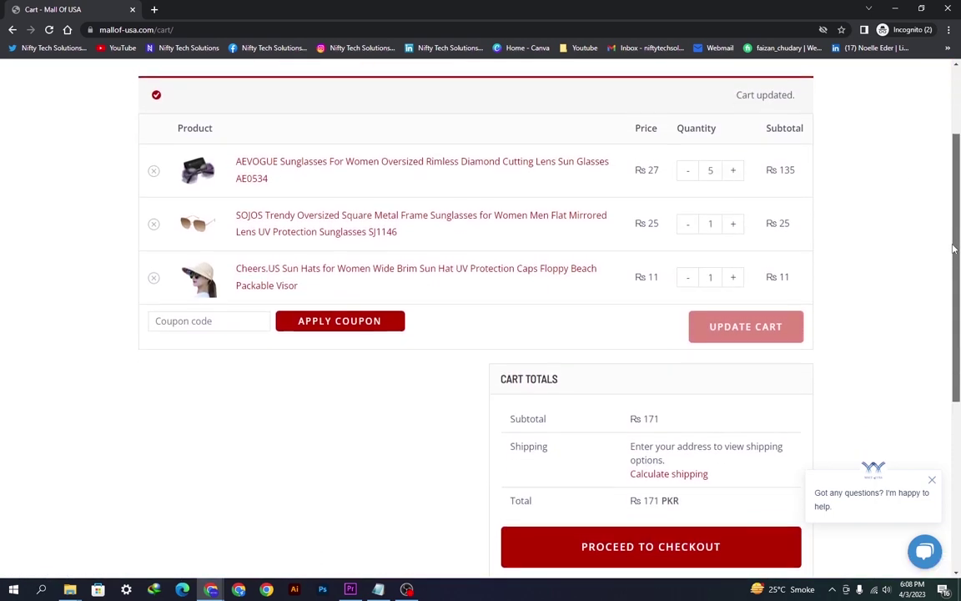
pyautogui.click(651, 484)
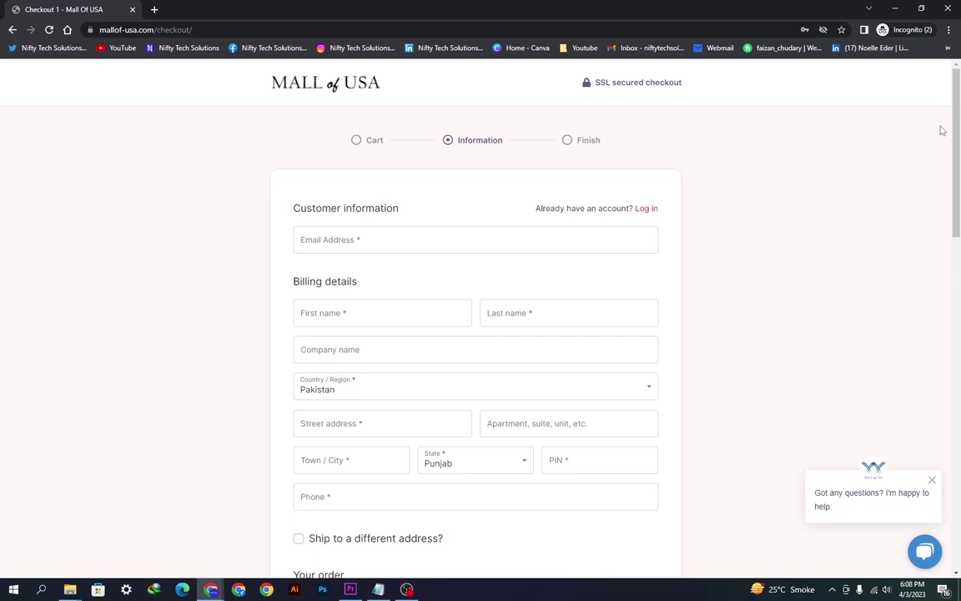
# Scroll to the payment section and focus the Payoneer email field.
pyautogui.moveTo(955, 120); pyautogui.dragTo(846, 363)
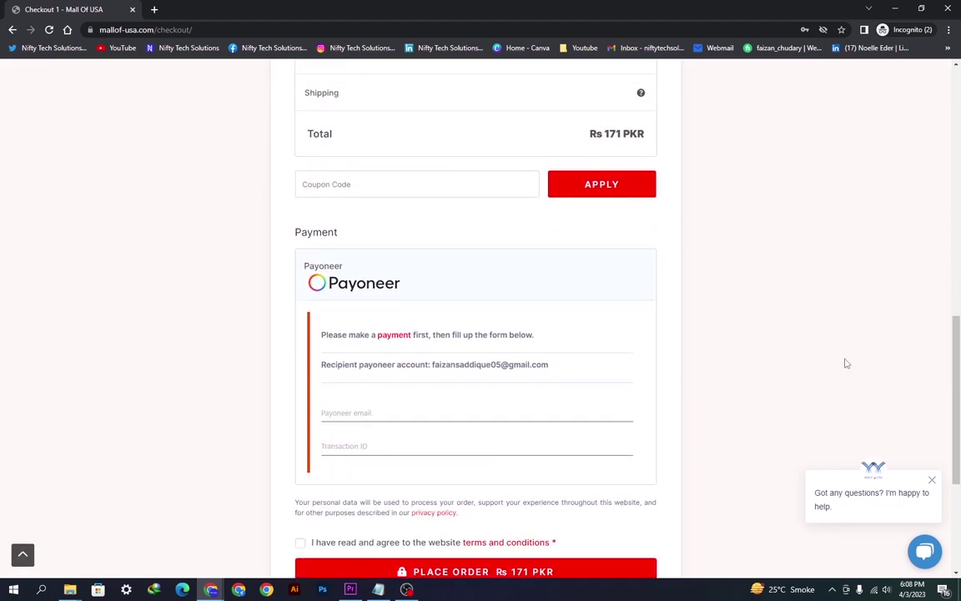
pyautogui.click(392, 422)
pyautogui.click(346, 400)
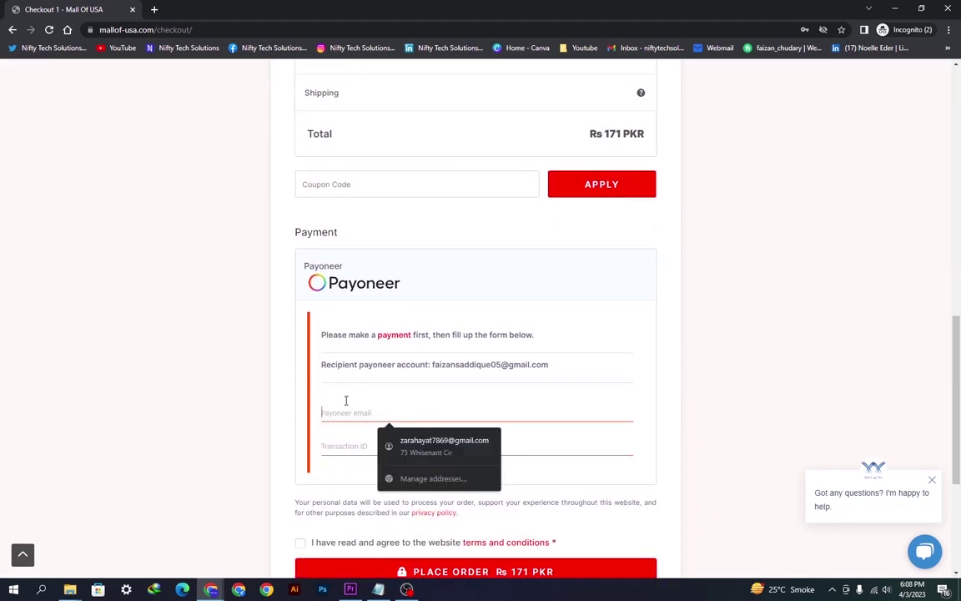
# Show the returning-customer login form and select its password field.
pyautogui.scroll(15, 371, 378)
pyautogui.click(645, 209)
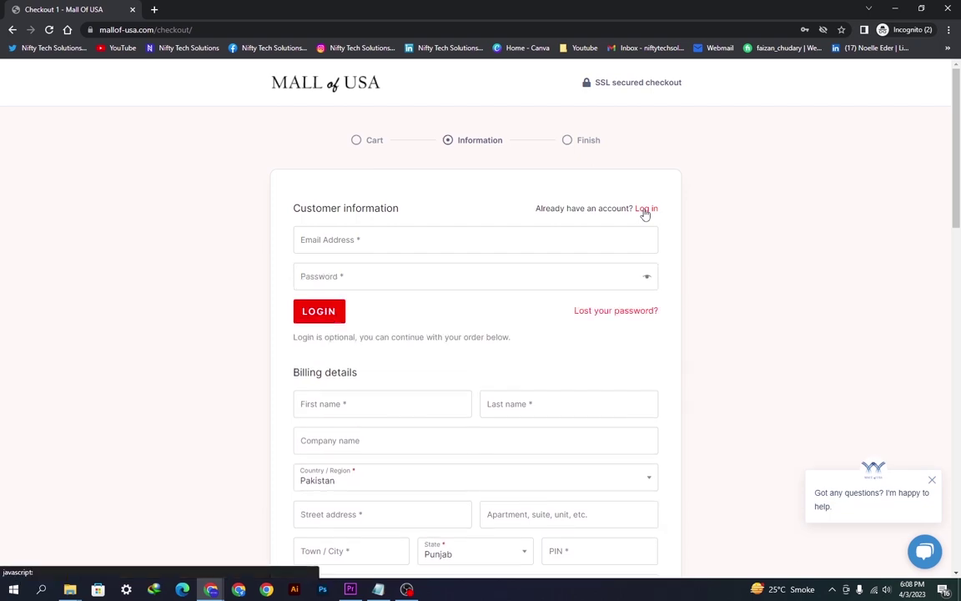
pyautogui.click(317, 276)
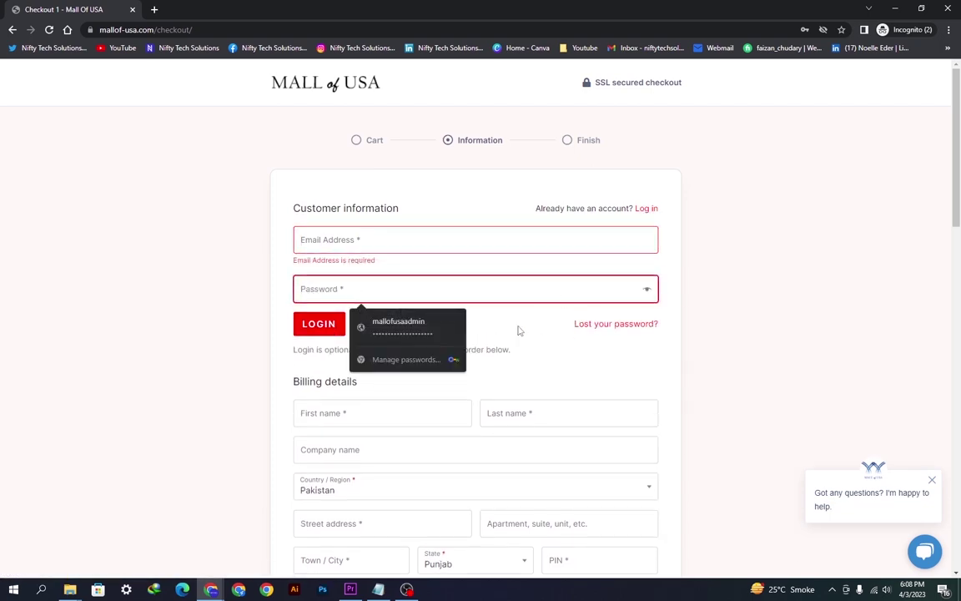
pyautogui.click(515, 332)
pyautogui.scroll(-15, 403, 343)
pyautogui.scroll(15, 410, 335)
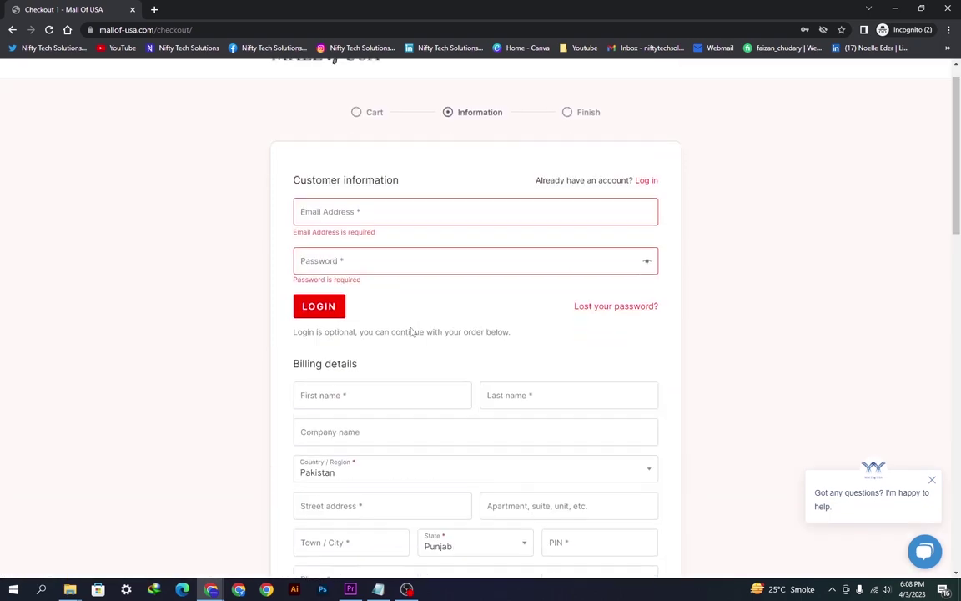
pyautogui.scroll(-20, 409, 332)
pyautogui.scroll(20, 511, 431)
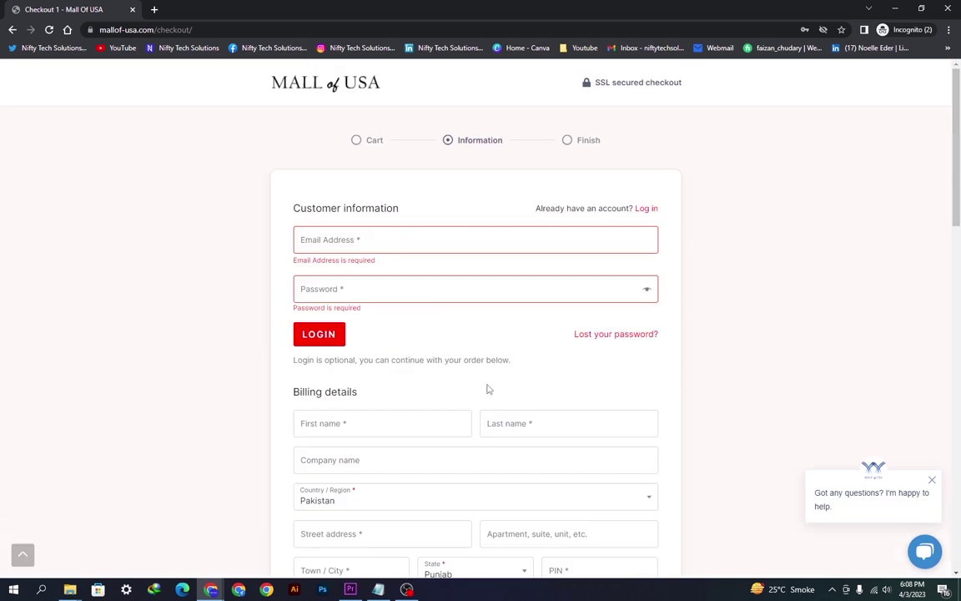